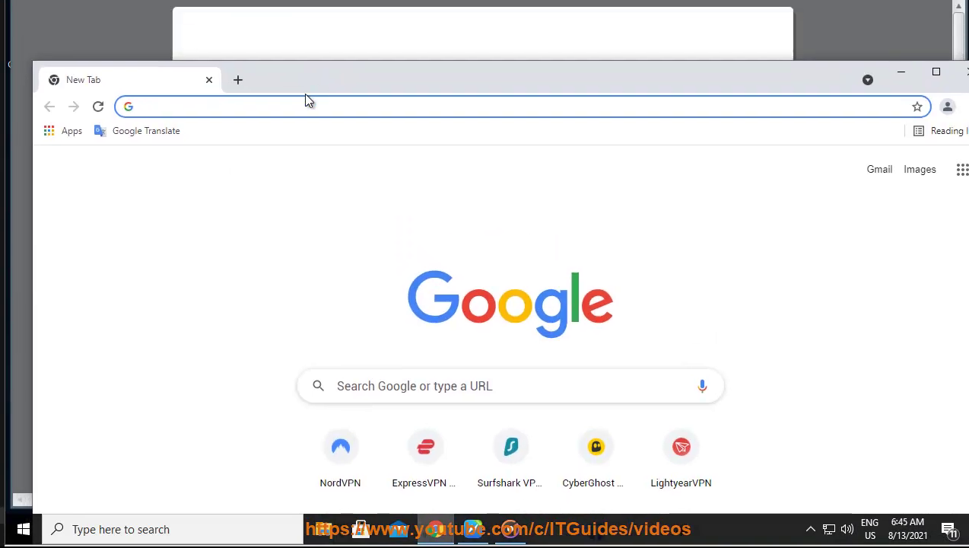
Search Google for "VALORANT serve", highlight the Riot Games Service Status result, and minimize the browser
type("VA")
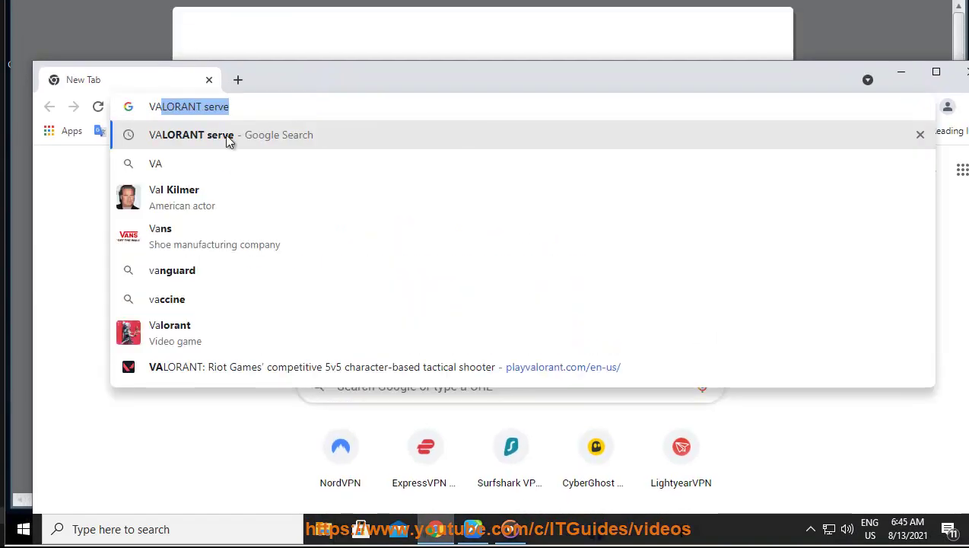
left_click(230, 140)
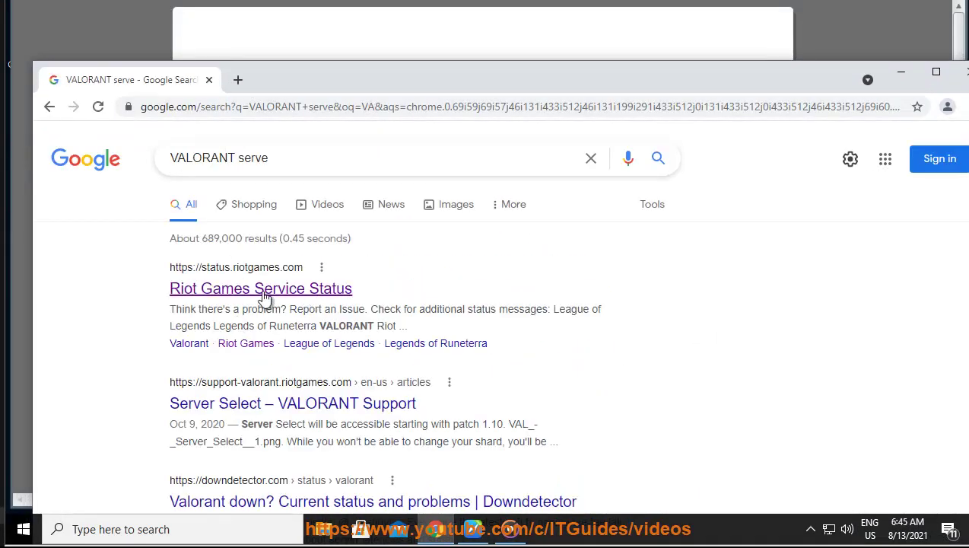
left_click_drag(366, 298, 172, 295)
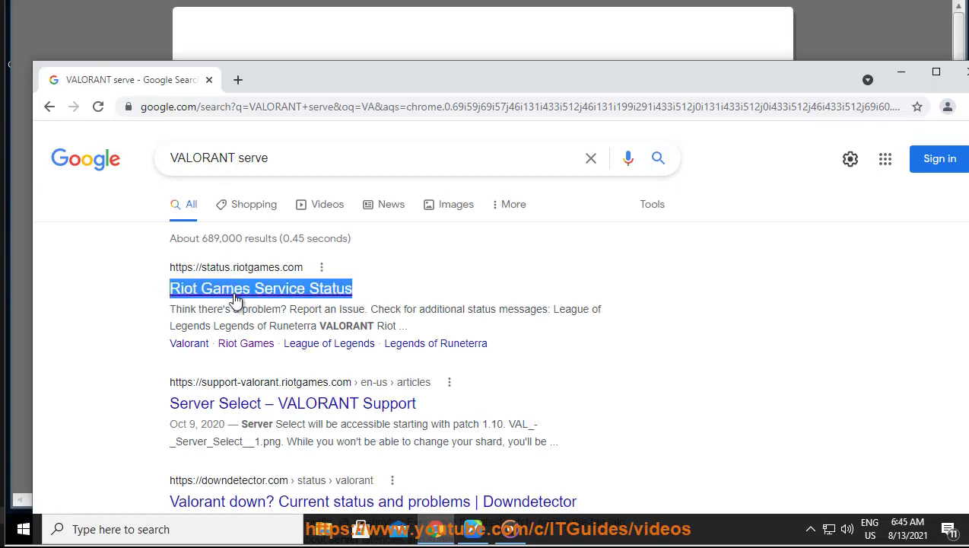
left_click(899, 71)
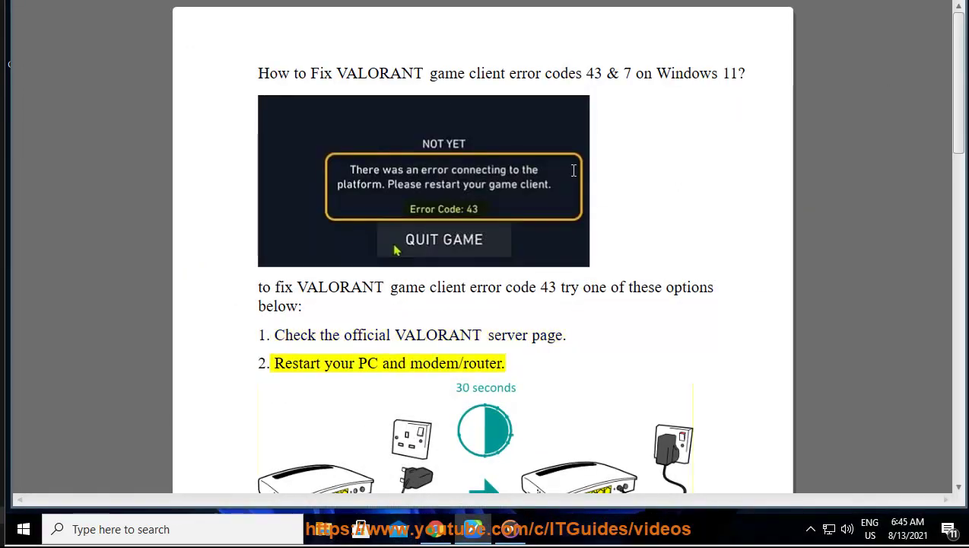
Show the Windows power options containing Restart and dismiss them without restarting the PC
scroll(798, 288, "down", 1)
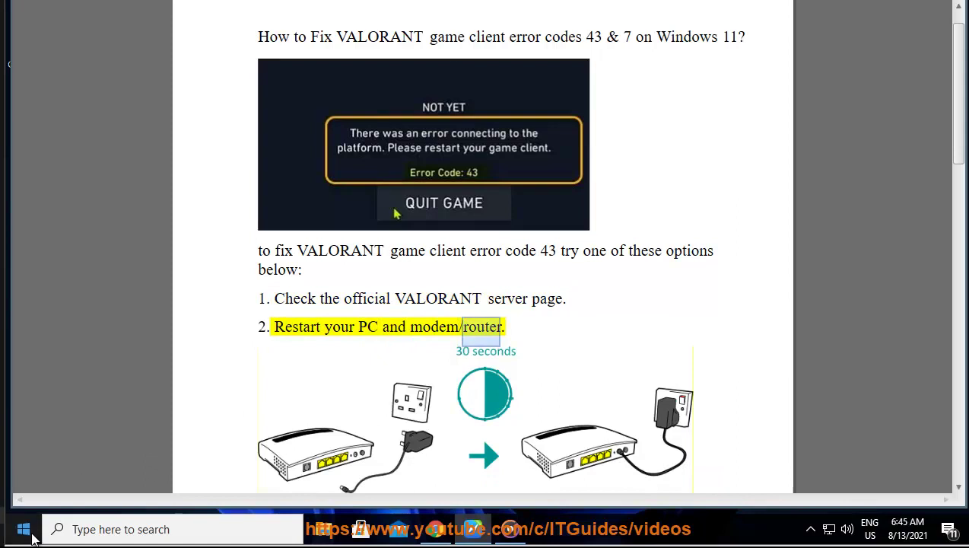
left_click(24, 529)
left_click(25, 495)
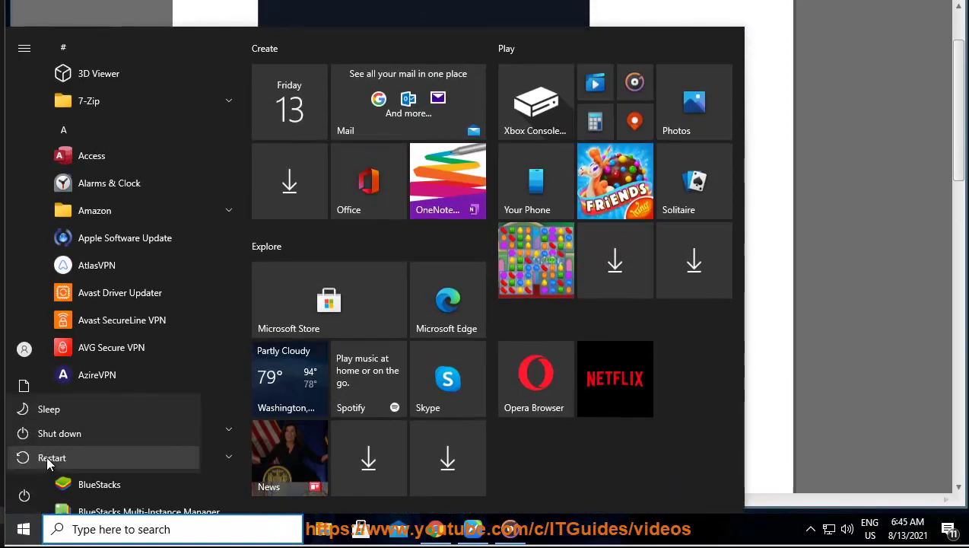
left_click(546, 365)
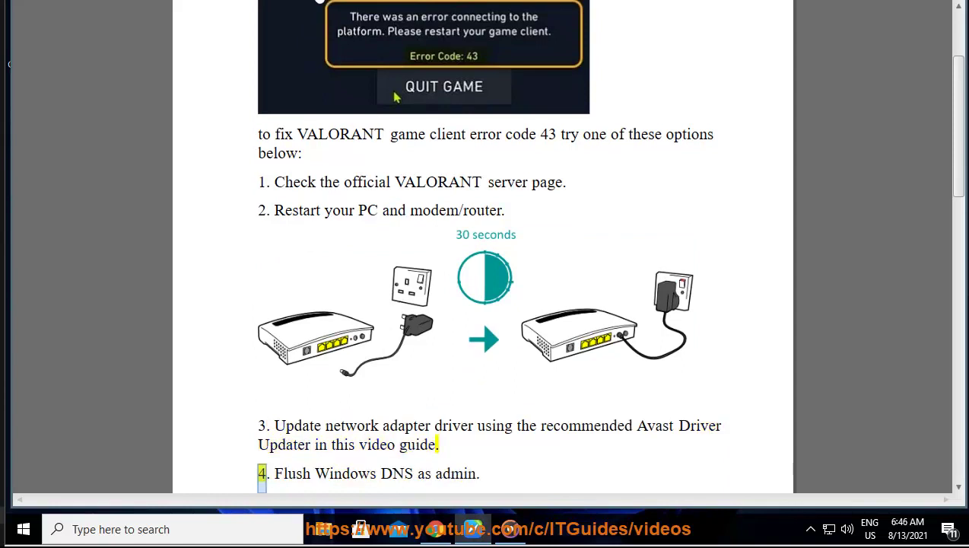
Open Avast Driver Updater and scan the PC's drivers again
left_click(160, 524)
type("A")
left_click(162, 120)
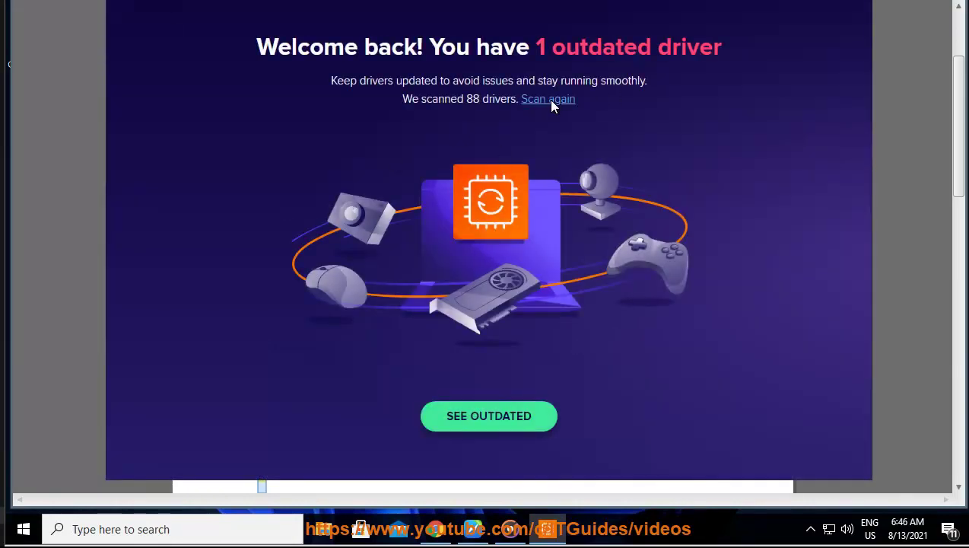
left_click(547, 100)
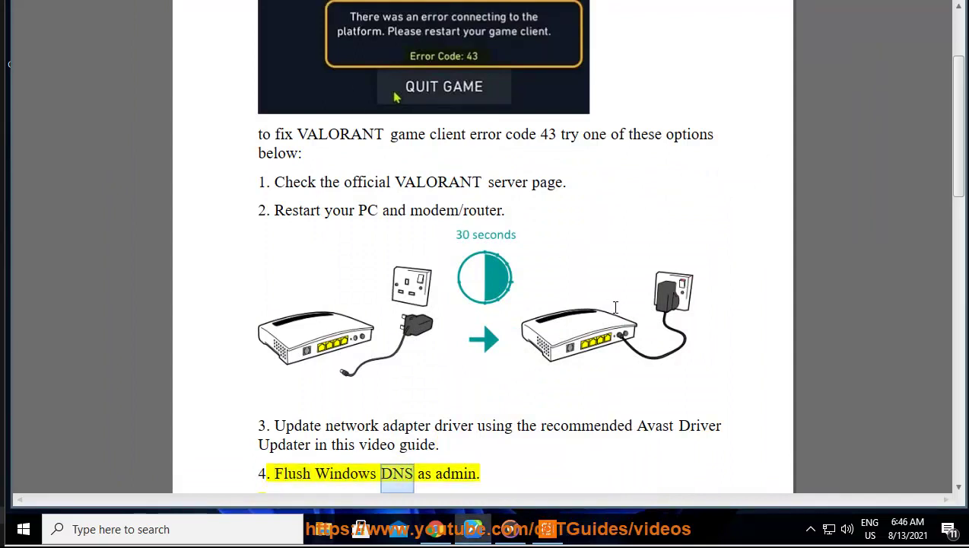
Copy the text "Flush Windows DNS" from item 4 of the troubleshooting guide
scroll(534, 308, "down", 1)
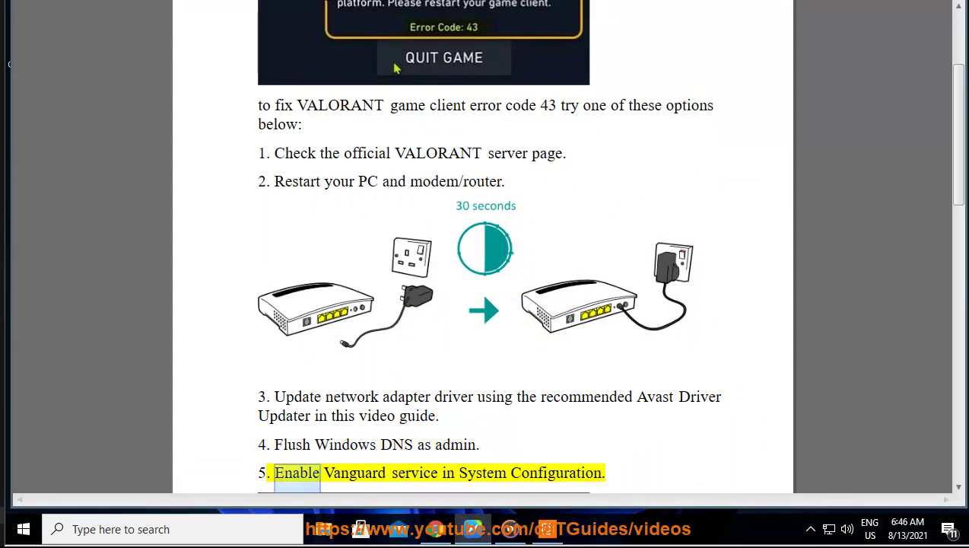
mouse_move(415, 444)
left_mouse_down()
mouse_move(272, 445)
mouse_move(415, 444)
left_mouse_up()
left_click(296, 444)
right_click(299, 444)
left_click(282, 445)
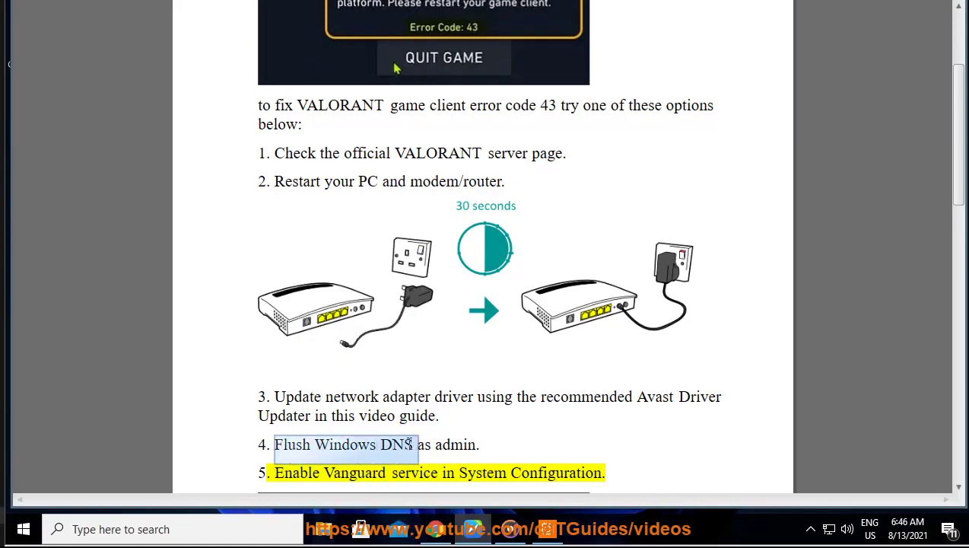
right_click(406, 445)
left_click(459, 297)
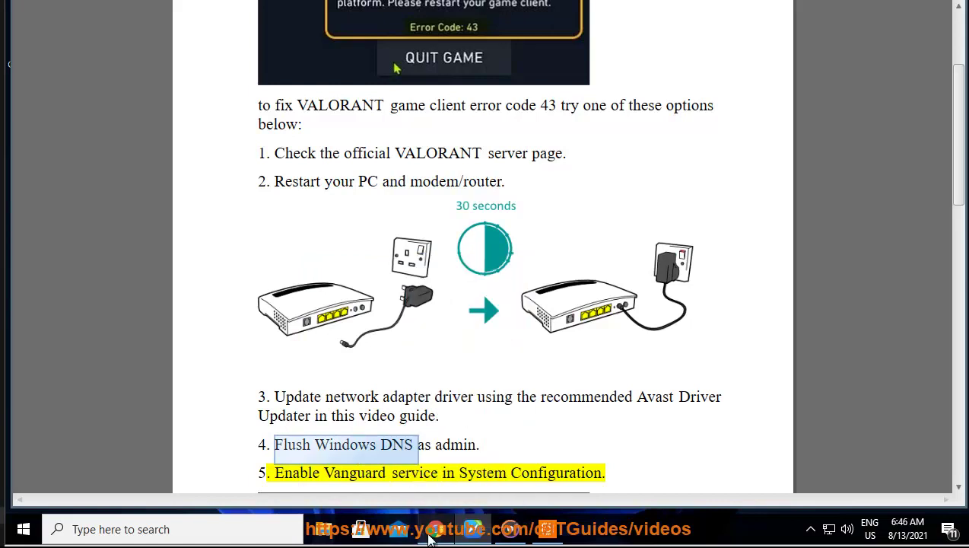
Search Google in Chrome for "Flush Windows DNS COMMAND" and select the ipconfig /flushdns command in the featured snippet
key("alt+Tab")
left_click(292, 153)
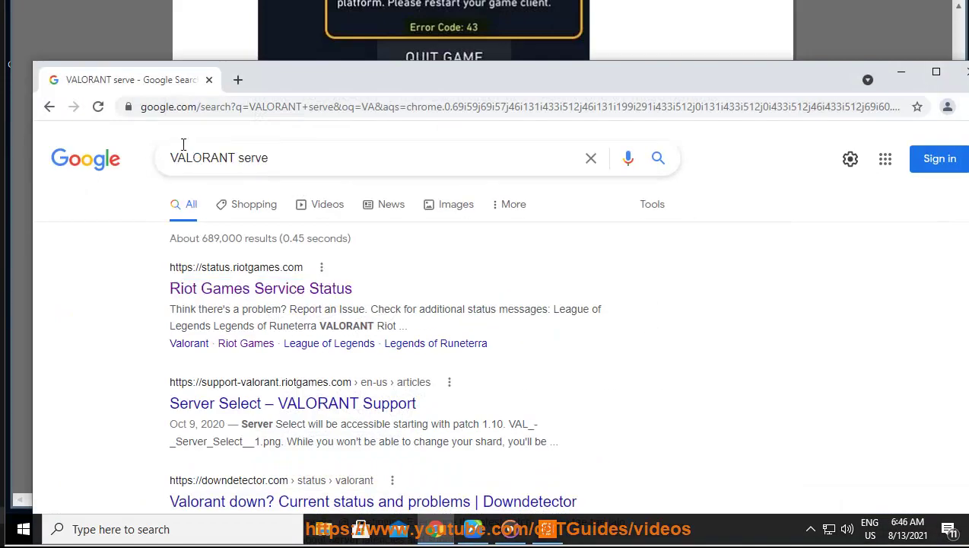
triple_click(274, 159)
key("ctrl+v")
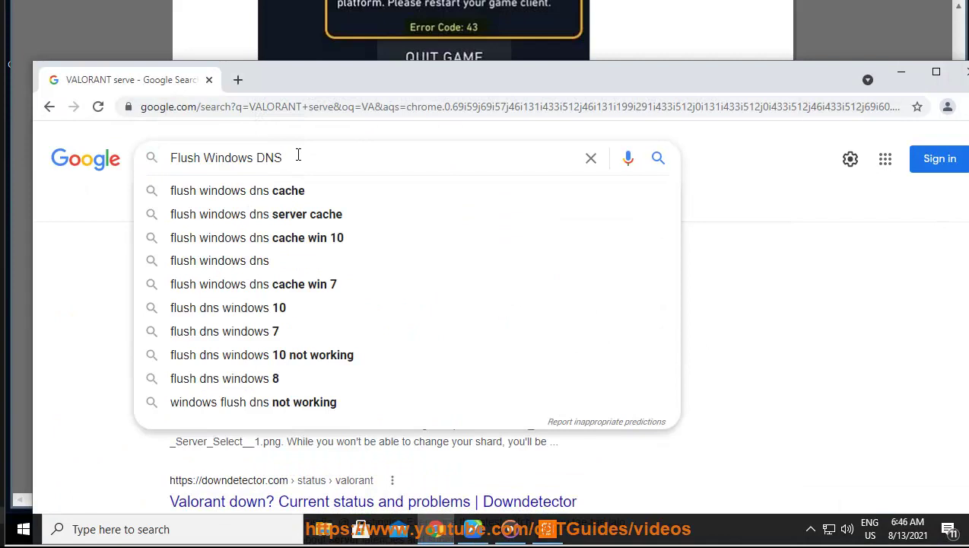
type("COMMAND")
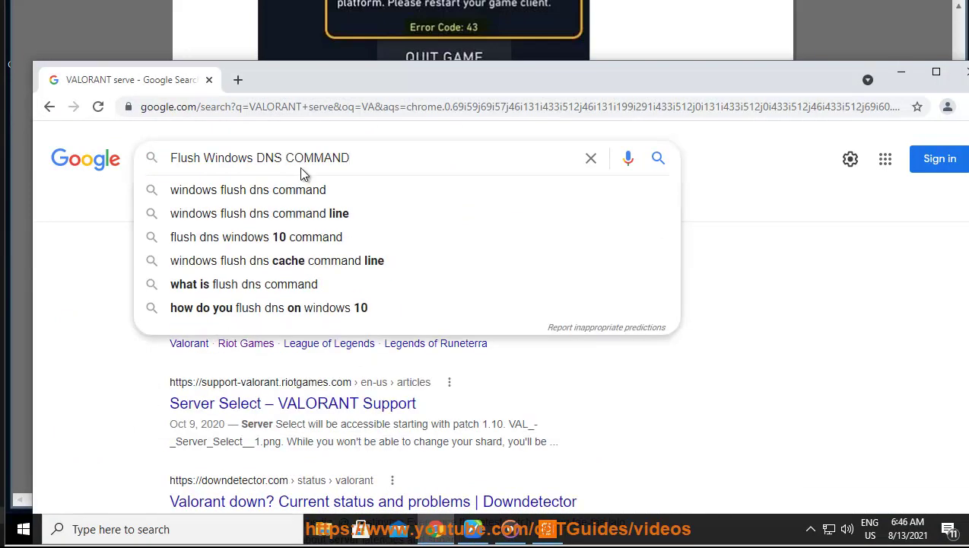
key("Return")
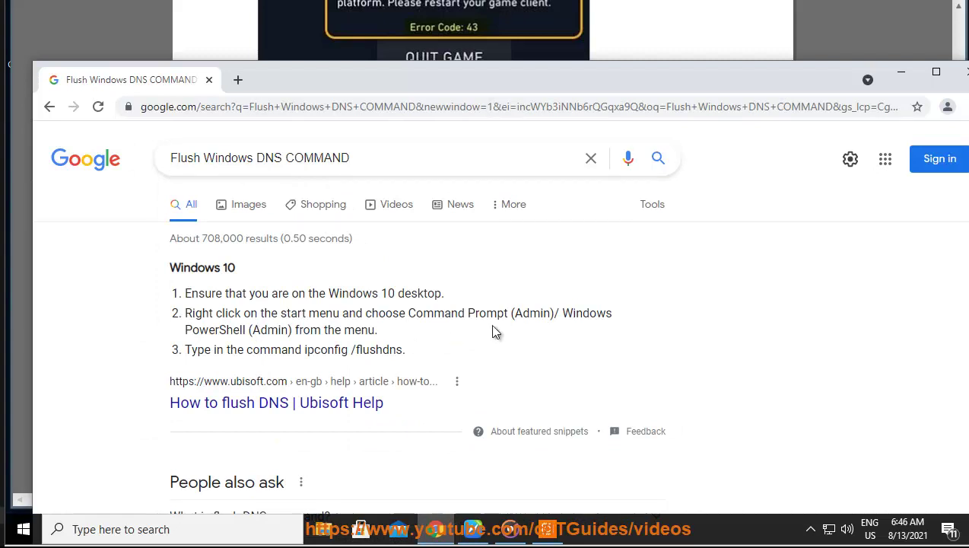
left_click_drag(401, 353, 318, 351)
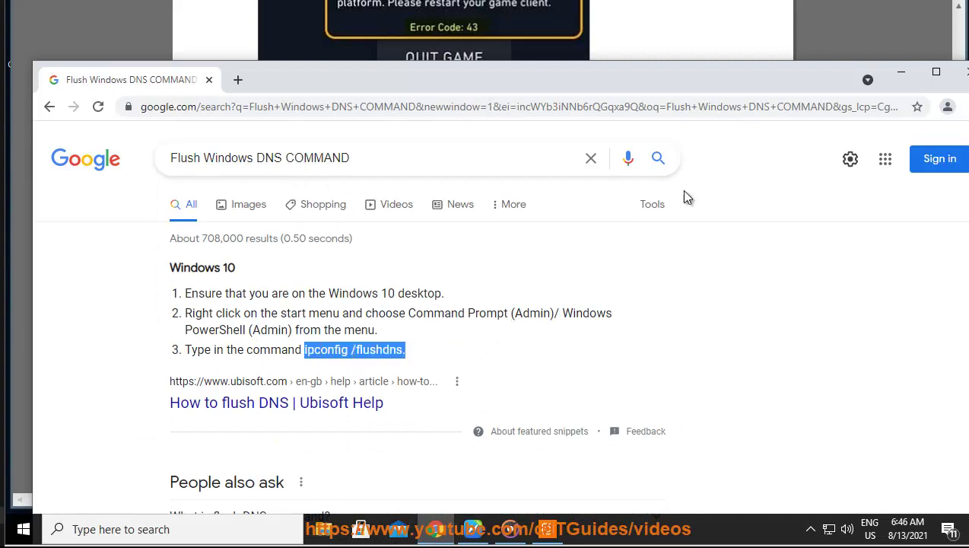
left_click(899, 73)
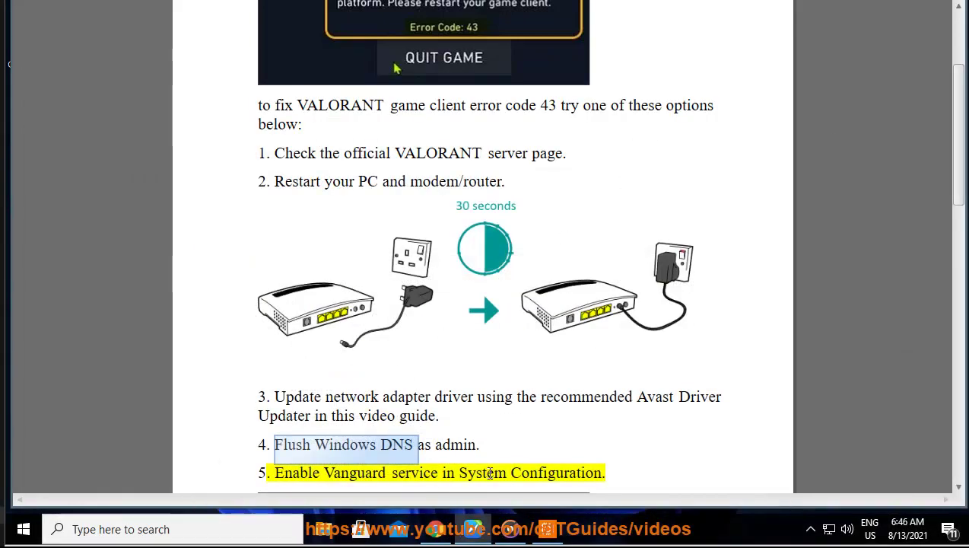
Open Command Prompt as administrator and allow the elevation request
left_click(274, 532)
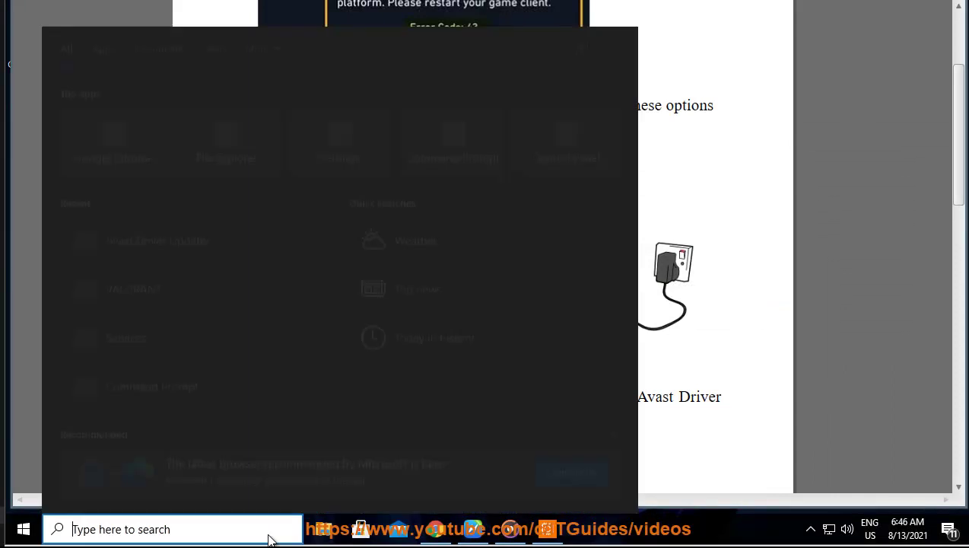
type("C")
left_click(428, 259)
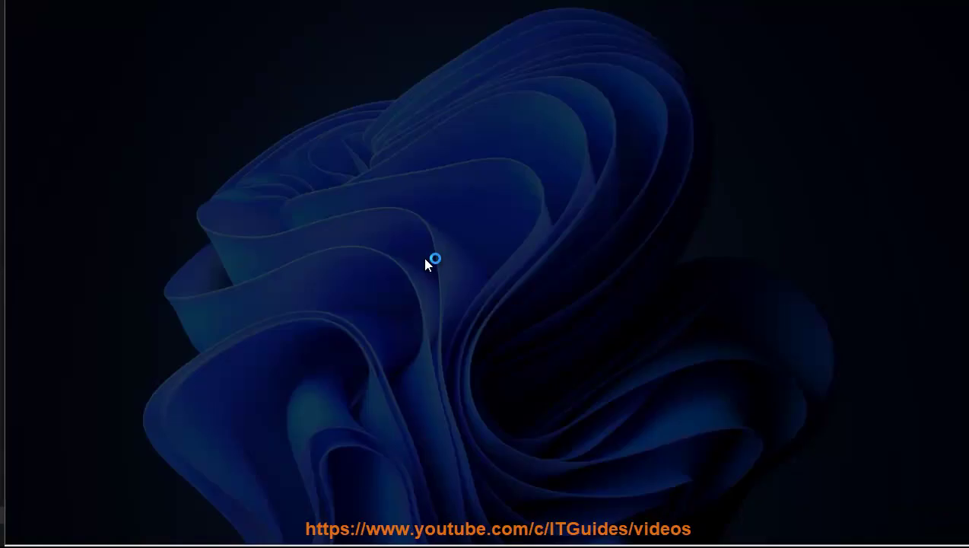
left_click(429, 329)
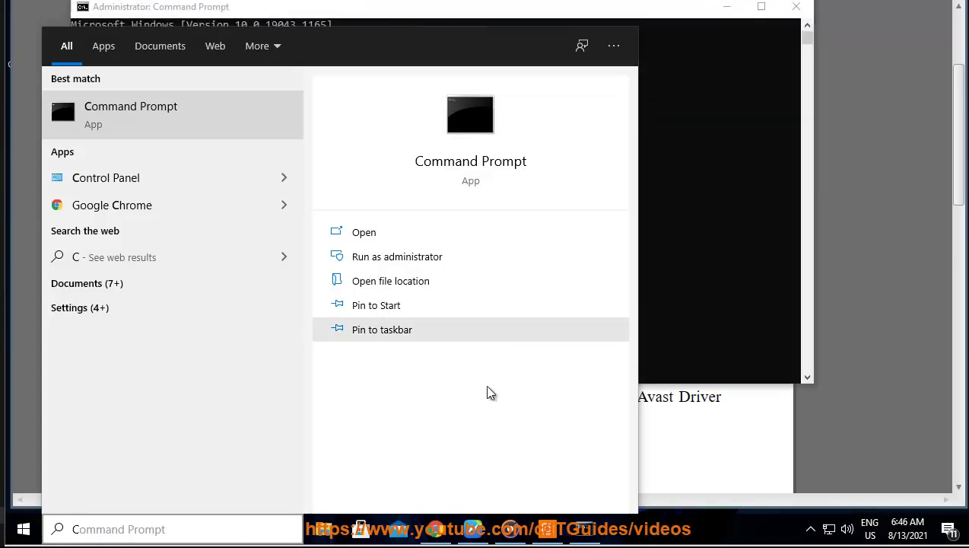
Switch back to Chrome and copy the selected ipconfig /flushdns command from the search result
left_click(435, 529)
right_click(358, 349)
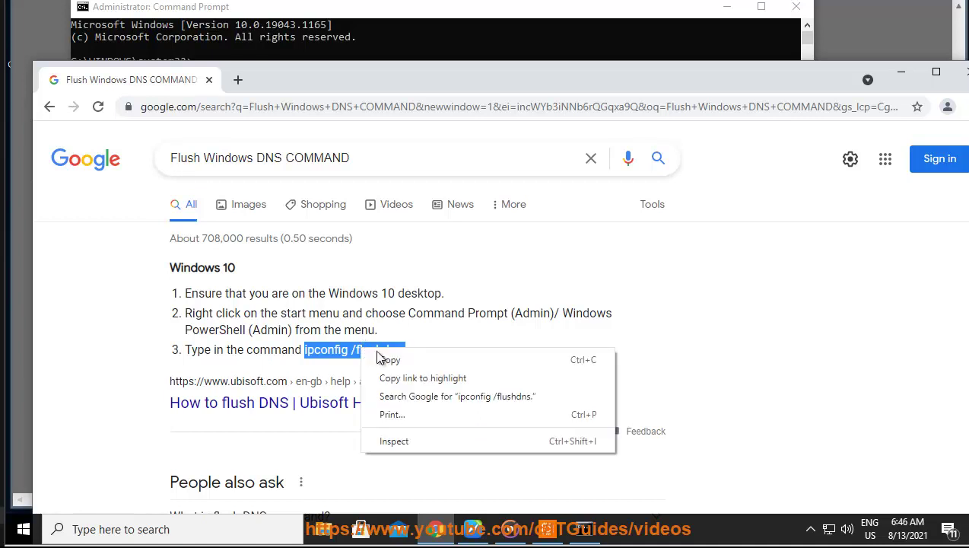
left_click(384, 359)
Paste ipconfig /flushdns into the administrator Command Prompt, and minimize that window and the browser
left_click(583, 529)
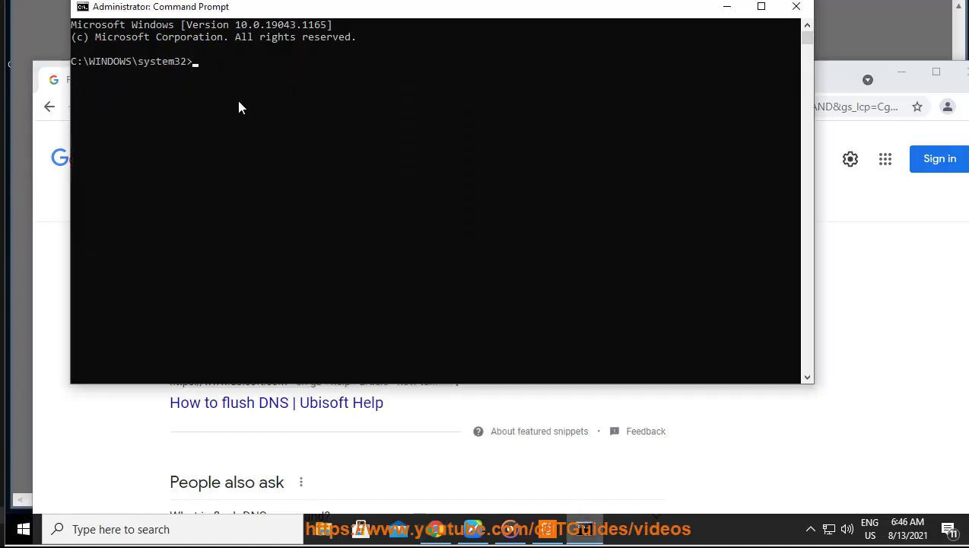
left_click_drag(278, 14, 639, 192)
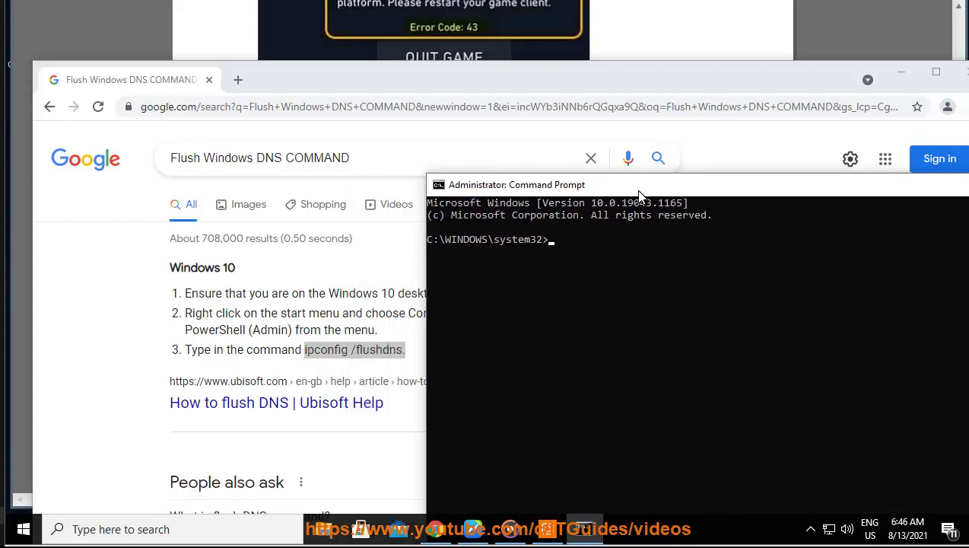
right_click(556, 240)
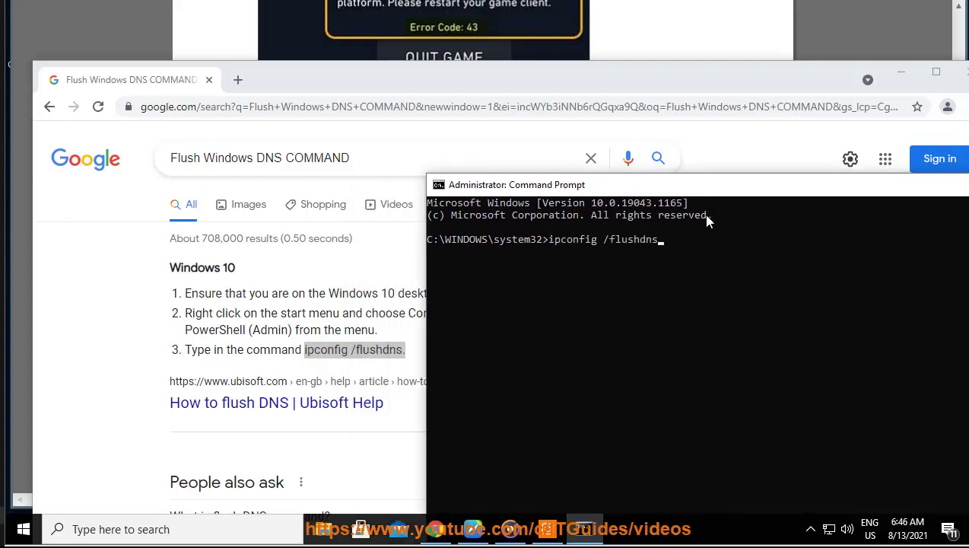
left_click_drag(770, 200, 471, 192)
left_click(775, 183)
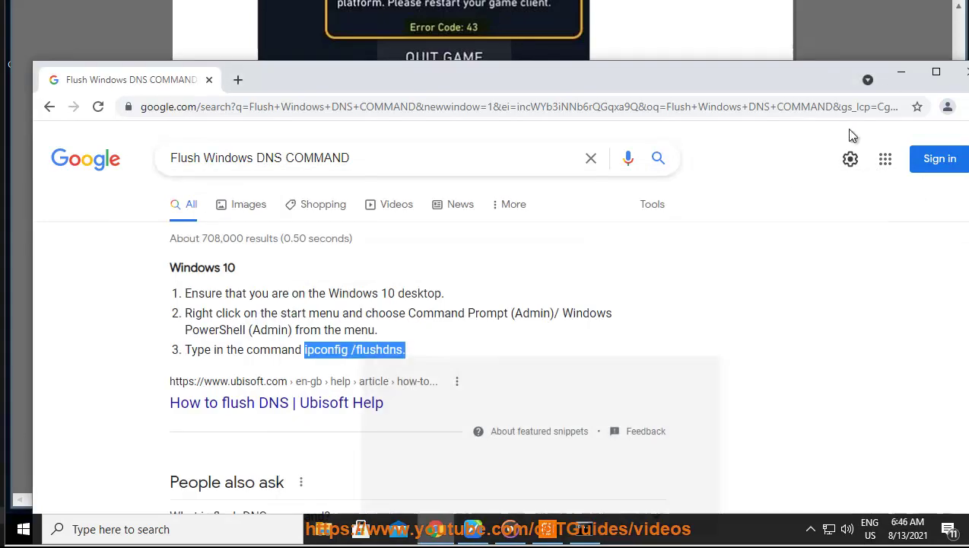
left_click(898, 76)
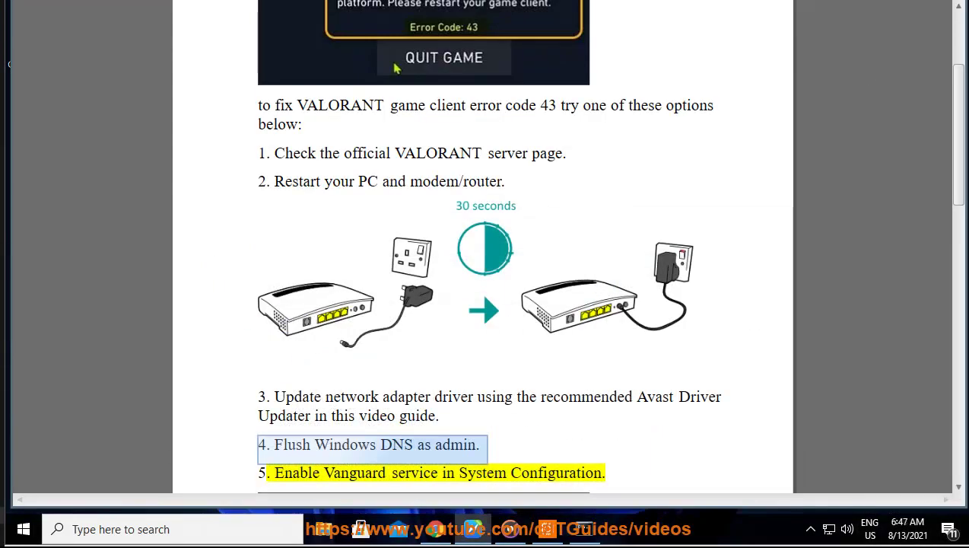
Launch System Configuration with MSCONFIG, show its Services list, and move the window beside the guide's step 5
scroll(684, 228, "down", 2)
scroll(532, 354, "down", 2)
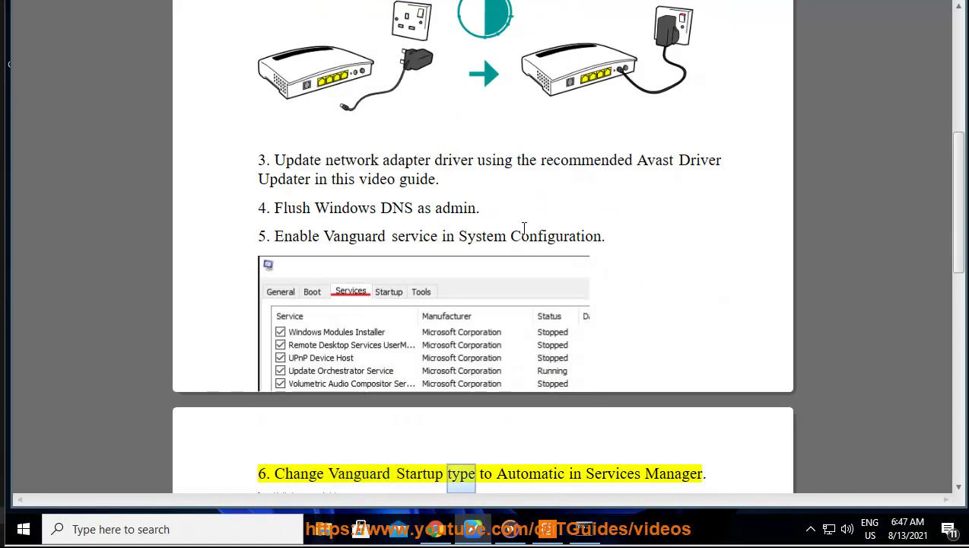
double_click(561, 238)
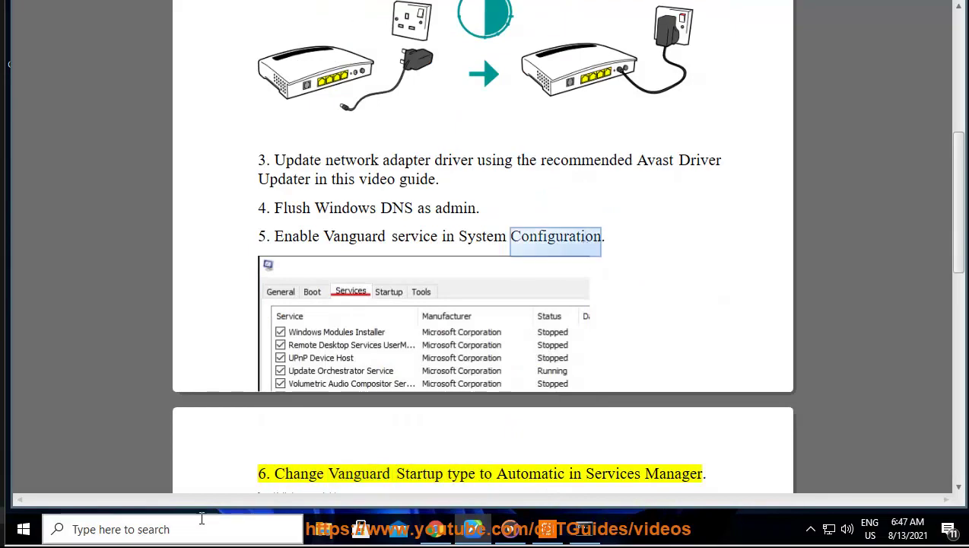
key("super+r")
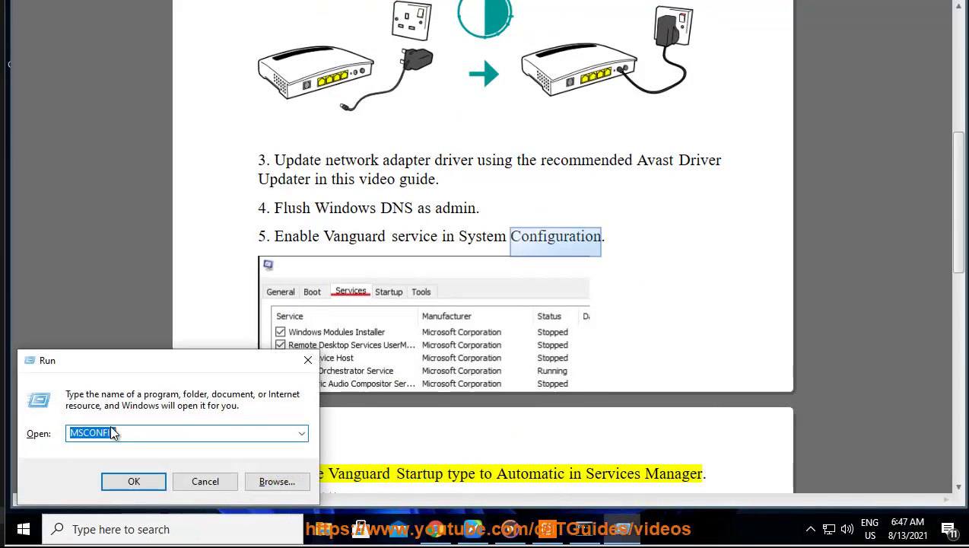
left_click(130, 488)
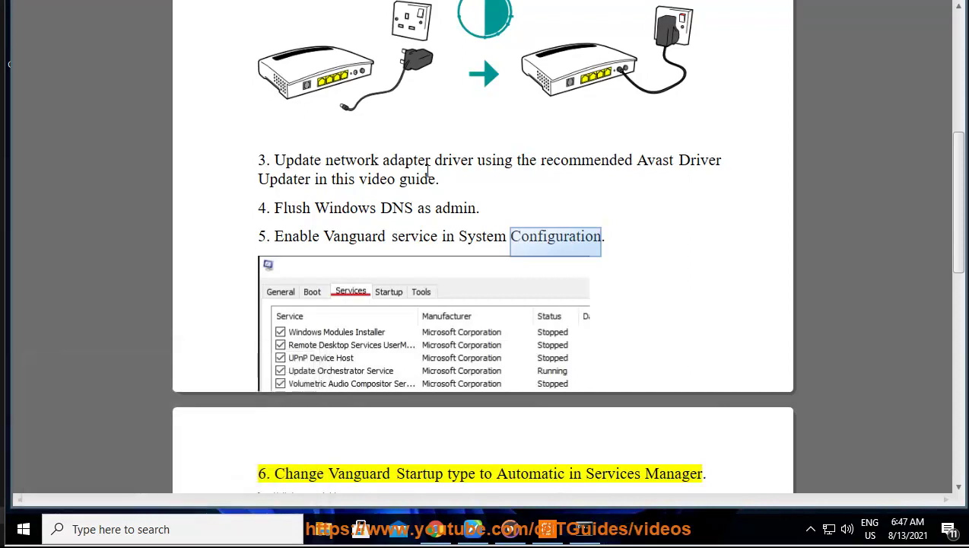
left_click(369, 111)
left_click_drag(405, 95, 644, 51)
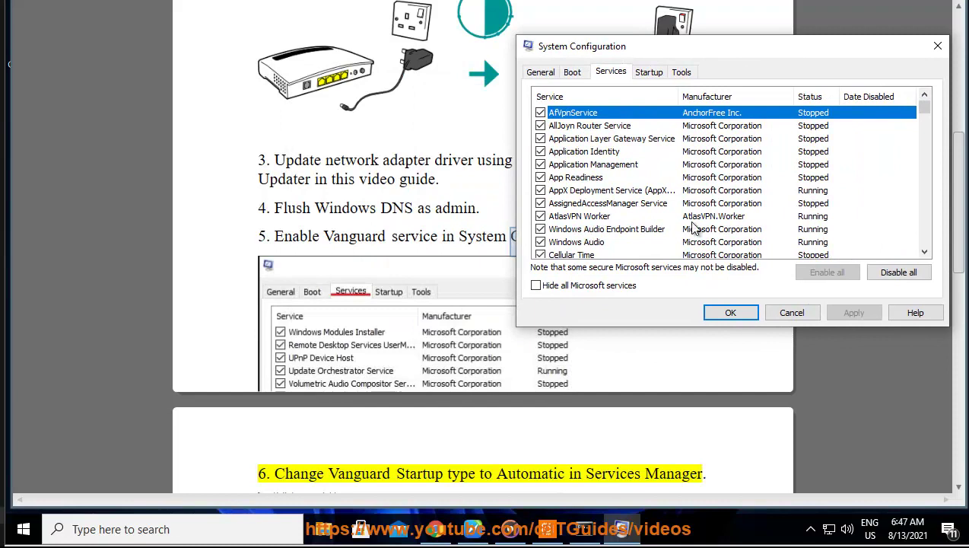
Look through the System Configuration services for Vanguard and hide all Microsoft services from the list
scroll(629, 223, "down", 15)
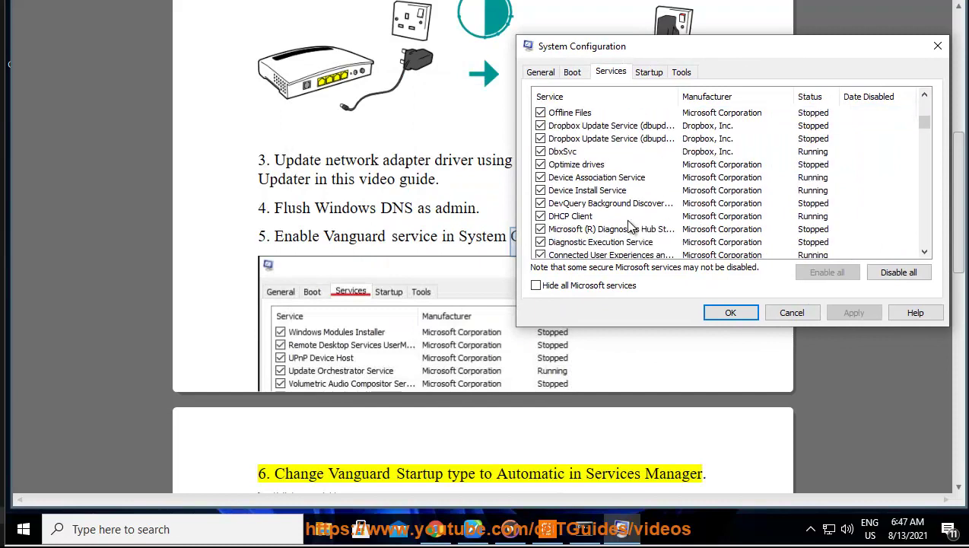
key("v")
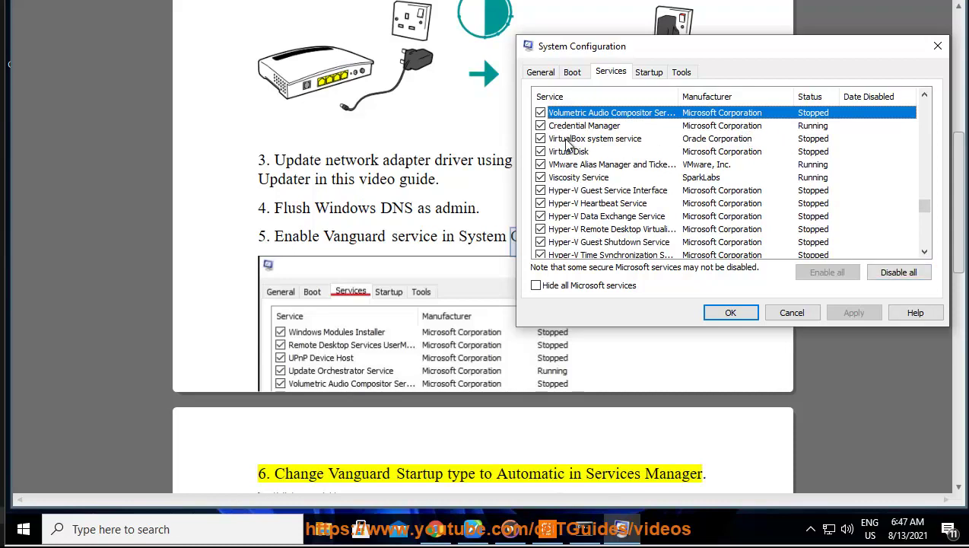
left_click(536, 285)
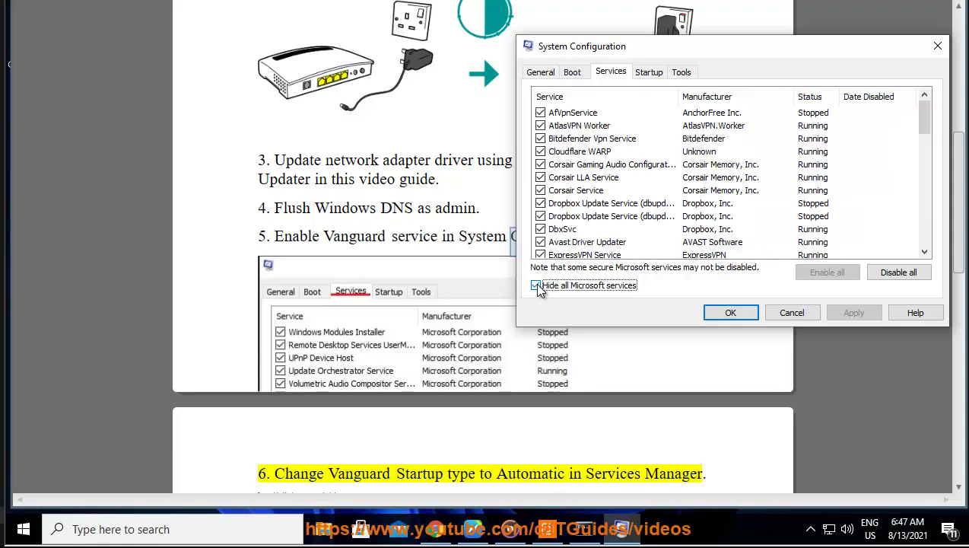
Clear VirtualBox system service in the list of non-Microsoft services and close System Configuration without saving
scroll(665, 213, "down", 3)
left_click(666, 216)
scroll(666, 218, "down", 2)
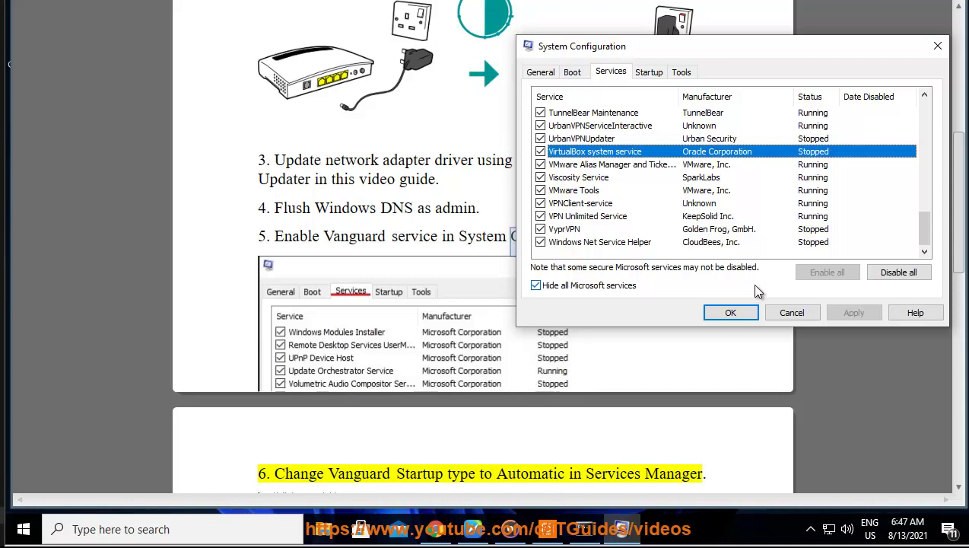
left_click(540, 152)
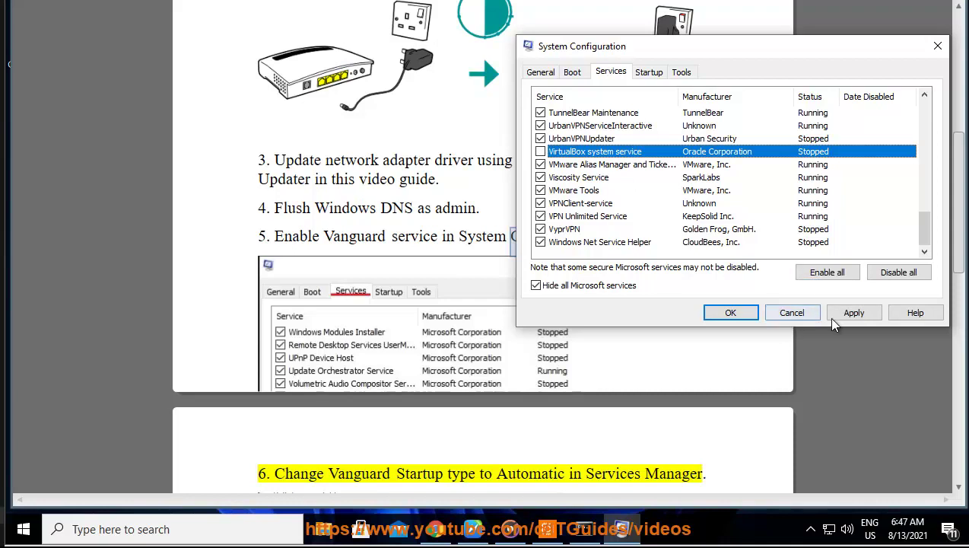
left_click(791, 313)
Highlight "in Services Manager" in the guide's step 6 and launch the Services app
left_click(455, 213)
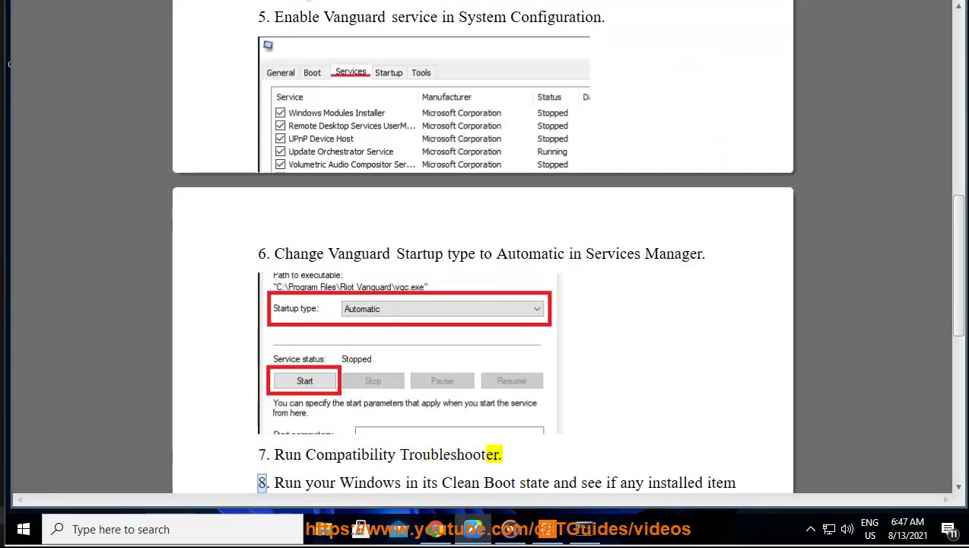
left_click_drag(728, 253, 569, 254)
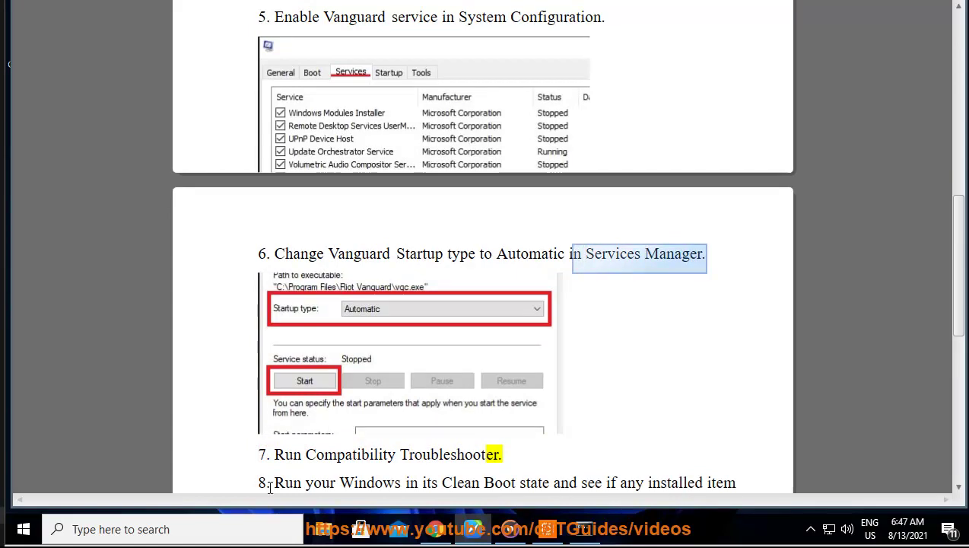
left_click(232, 526)
type("SER")
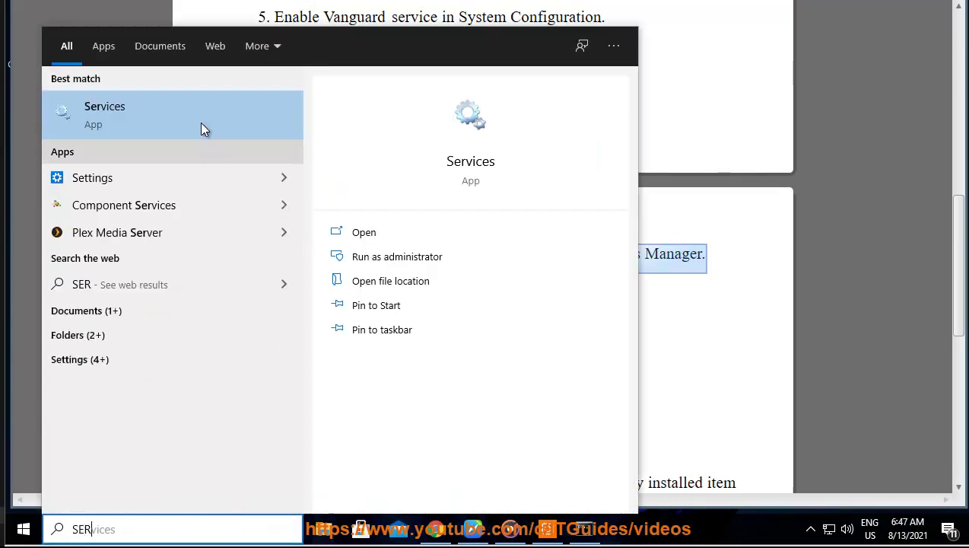
left_click(197, 108)
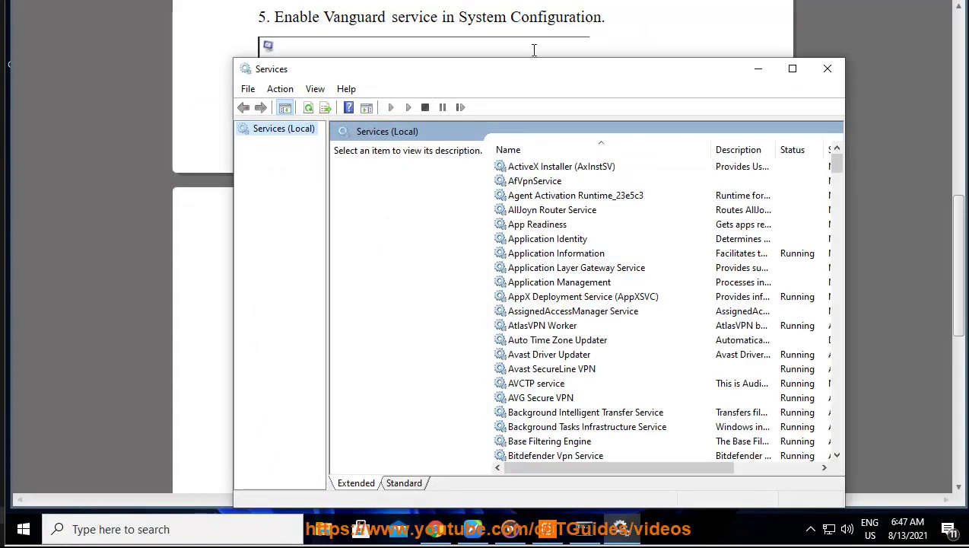
Jump to the services starting with V, examine the Virtual Disk service's startup type in its properties, and return to the guide
left_click(622, 342)
key("v")
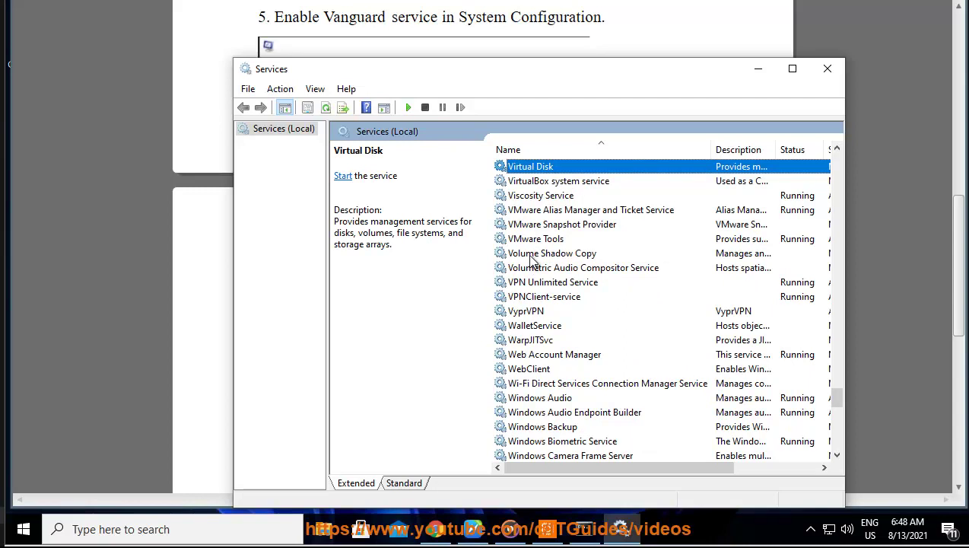
right_click(770, 172)
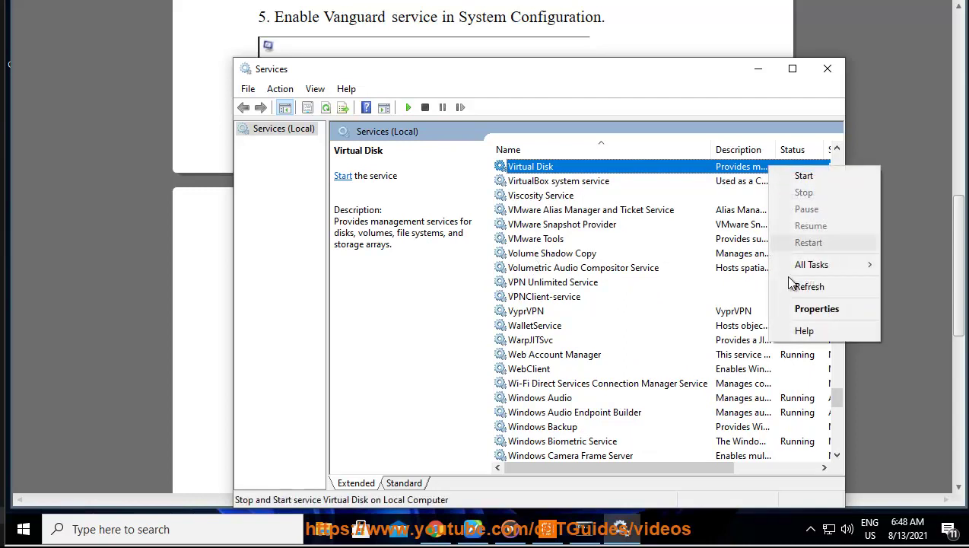
left_click(797, 310)
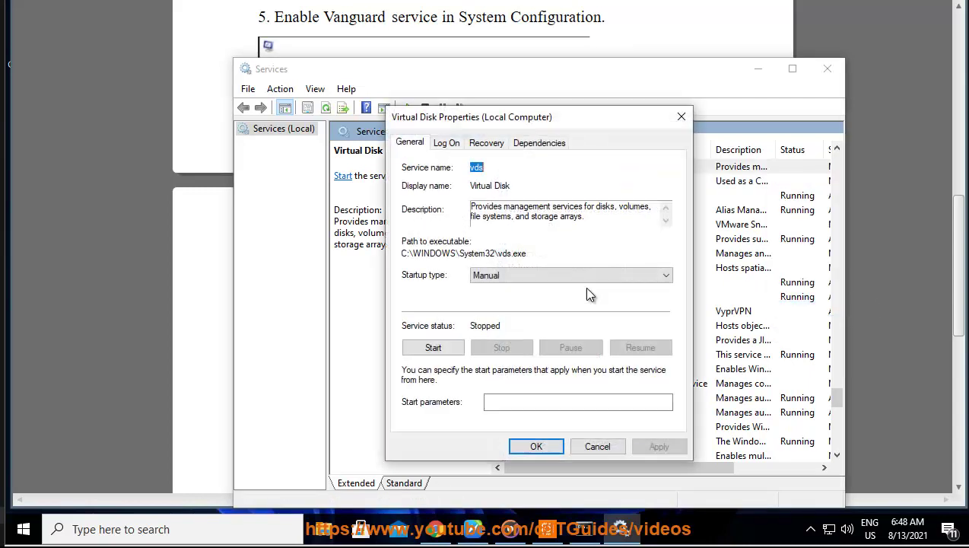
left_click(522, 274)
left_click(185, 275)
left_click(188, 281)
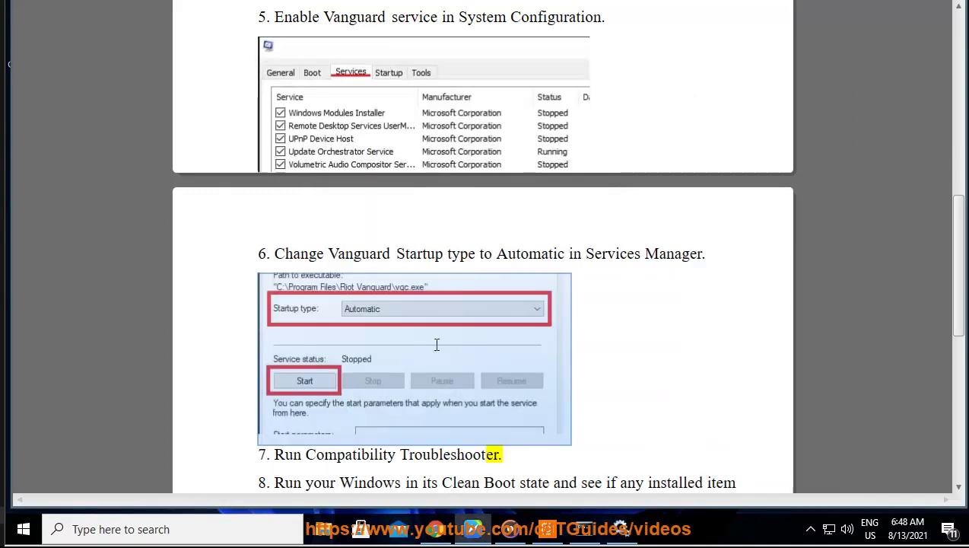
left_click(638, 335)
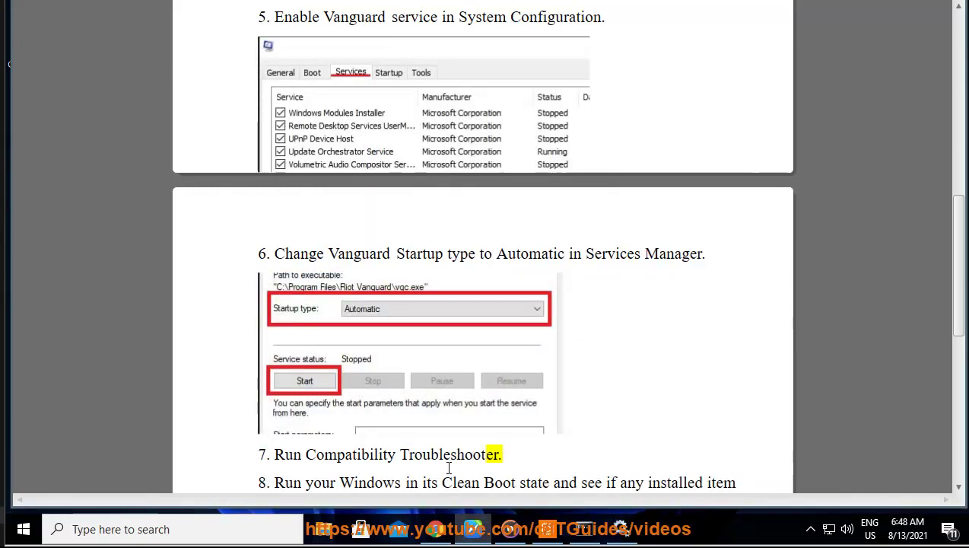
Launch Control Panel, search it for TR, and open Troubleshooting
left_click(258, 532)
type("command prompt")
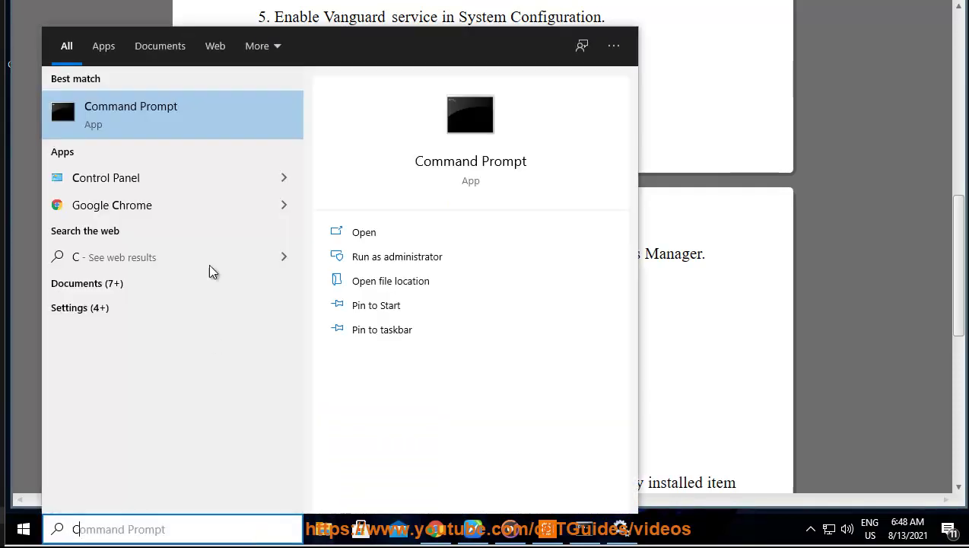
left_click(184, 175)
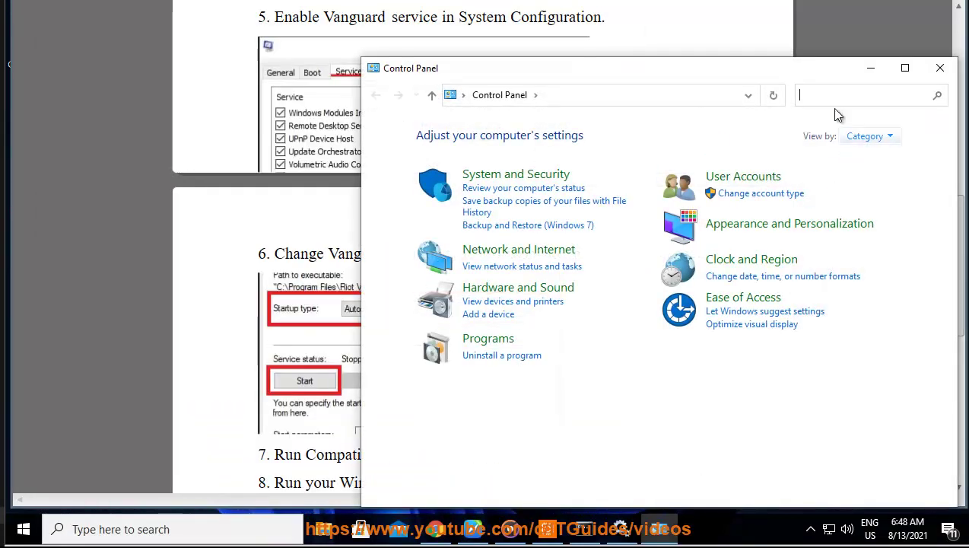
left_click(829, 100)
type("TR")
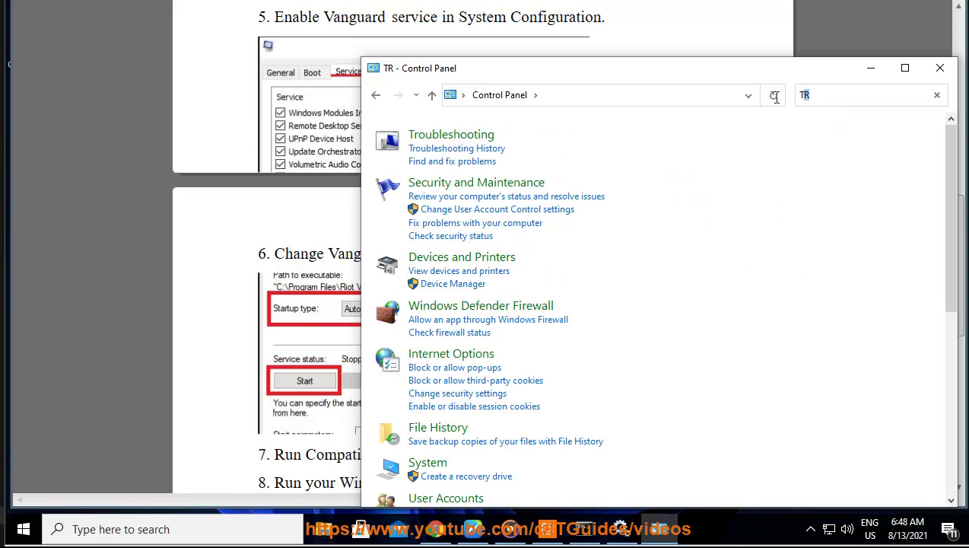
left_click(488, 137)
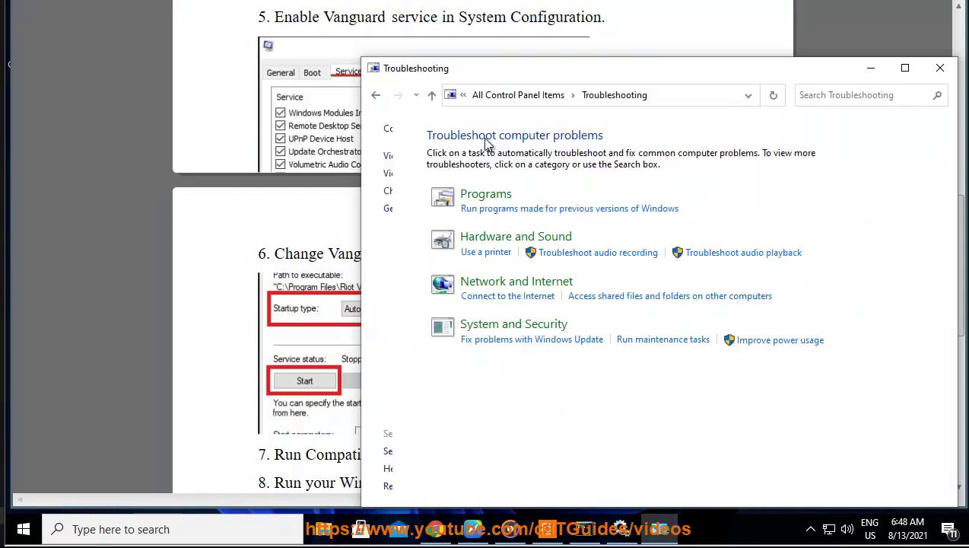
Look through the list of all troubleshooters, and close Control Panel, the Virtual Disk properties and the Services window
left_click(401, 156)
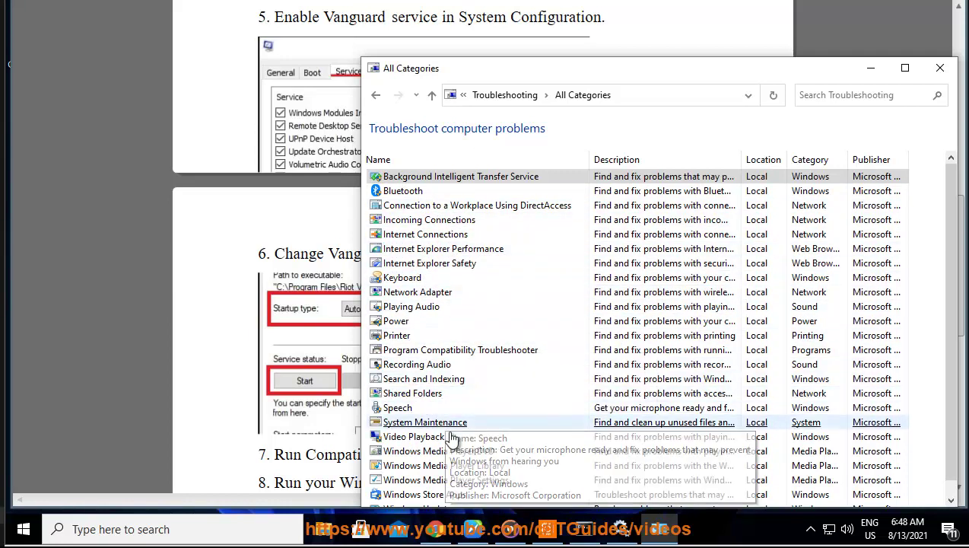
scroll(459, 455, "down", 1)
scroll(460, 448, "up", 1)
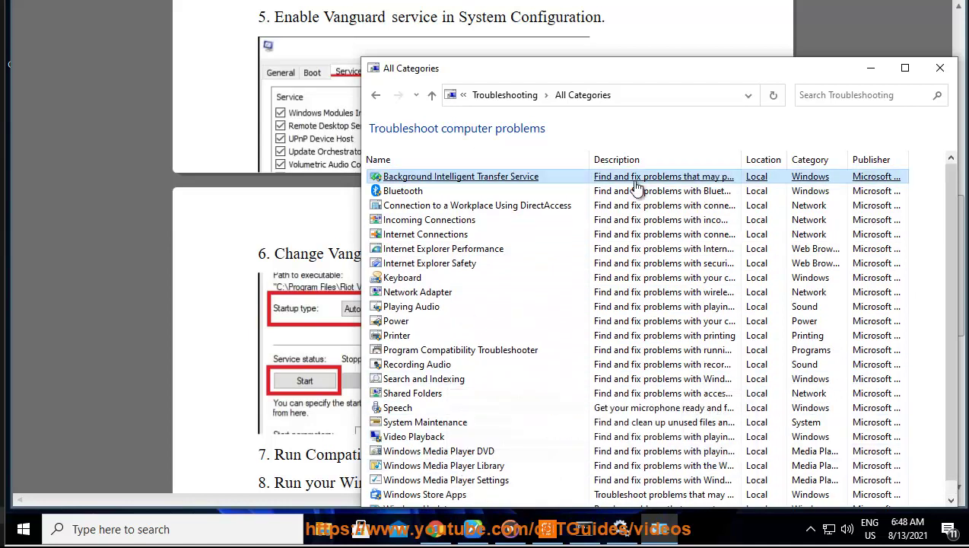
left_click(943, 69)
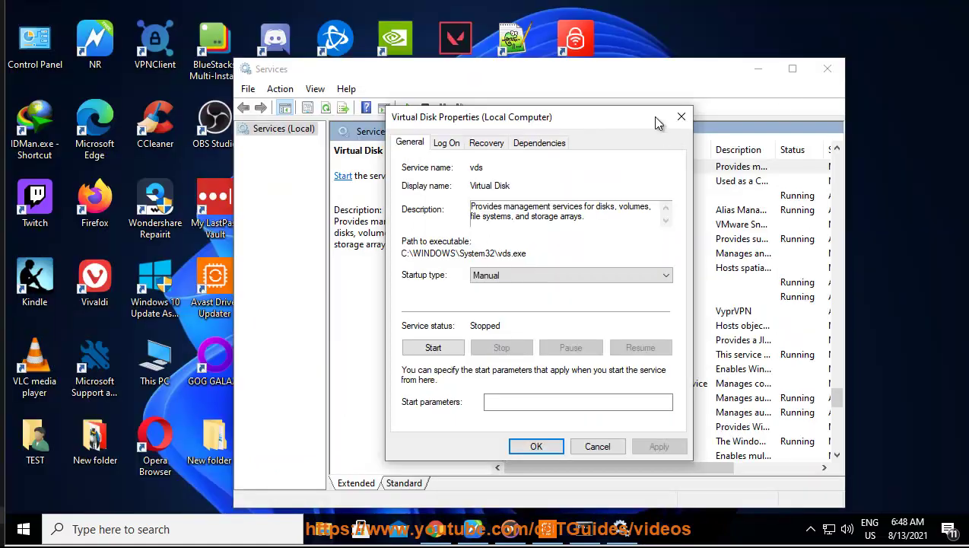
left_click(681, 116)
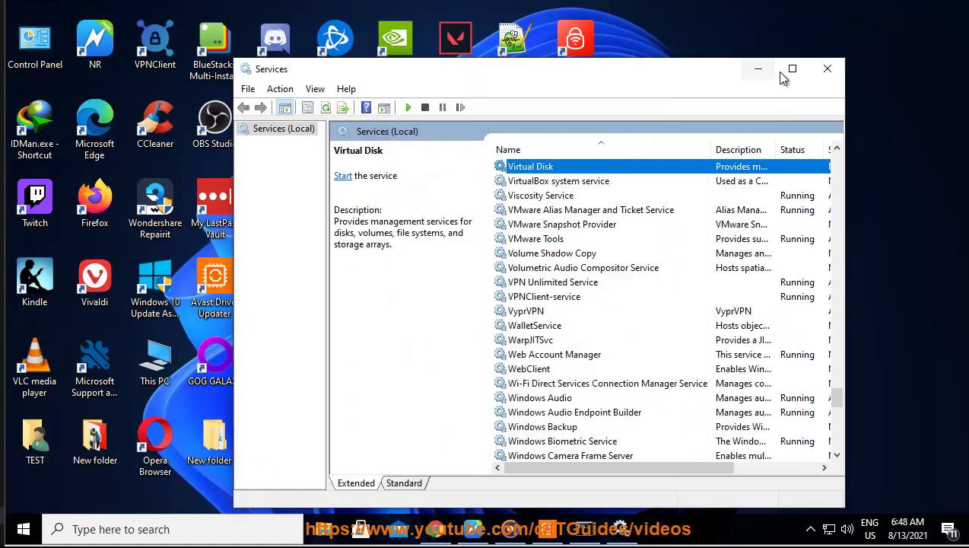
left_click(827, 68)
Show the compatibility settings in the VALORANT desktop shortcut's properties, and close them without changes
left_click(459, 67)
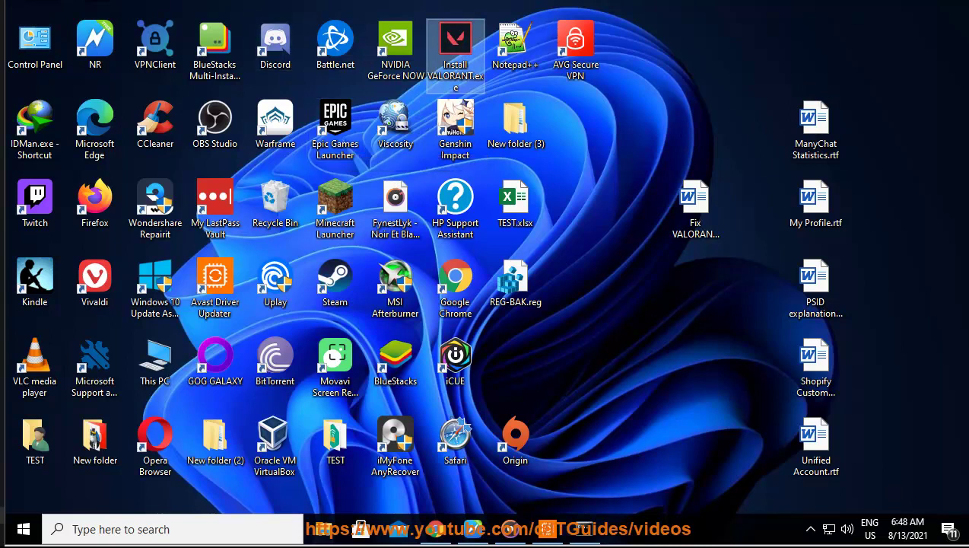
left_click_drag(557, 356, 521, 369)
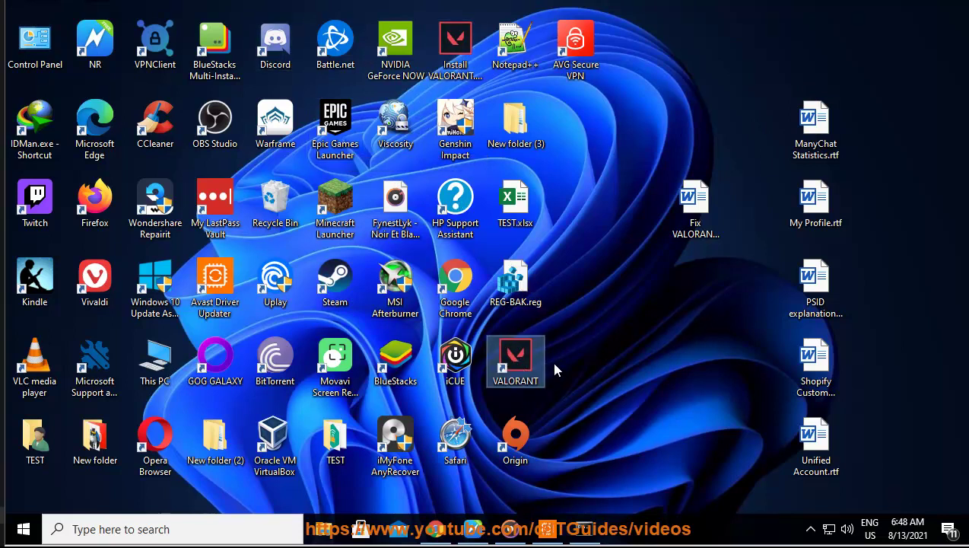
right_click(515, 364)
left_click(584, 502)
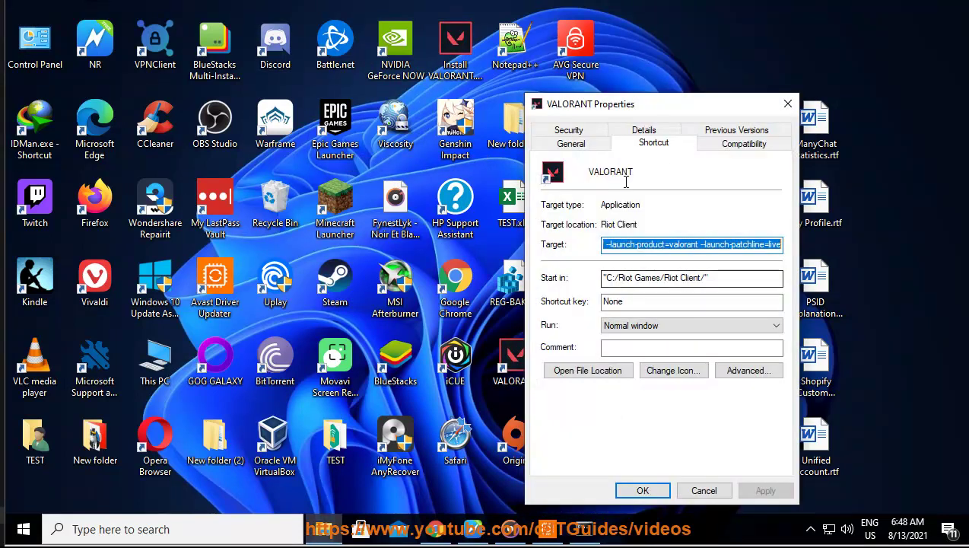
left_click(734, 143)
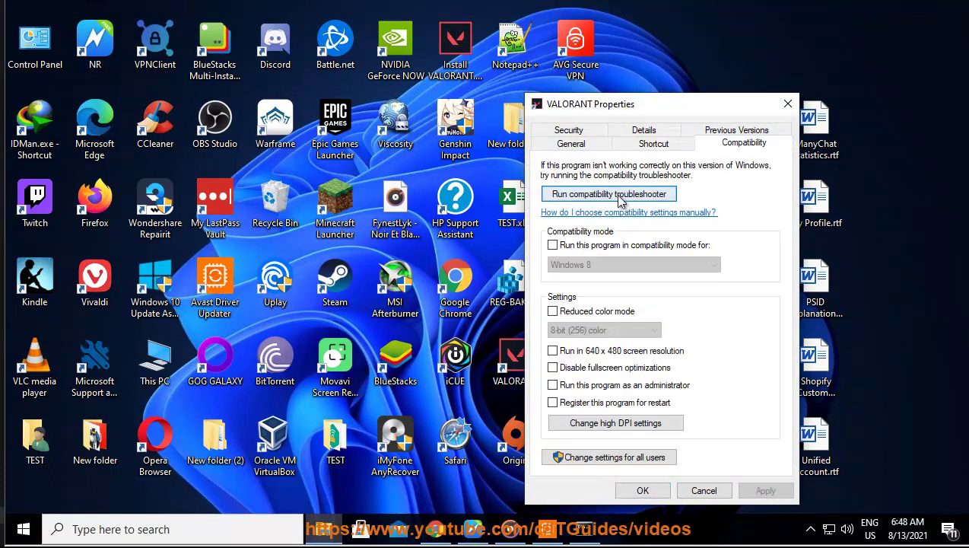
left_click(703, 490)
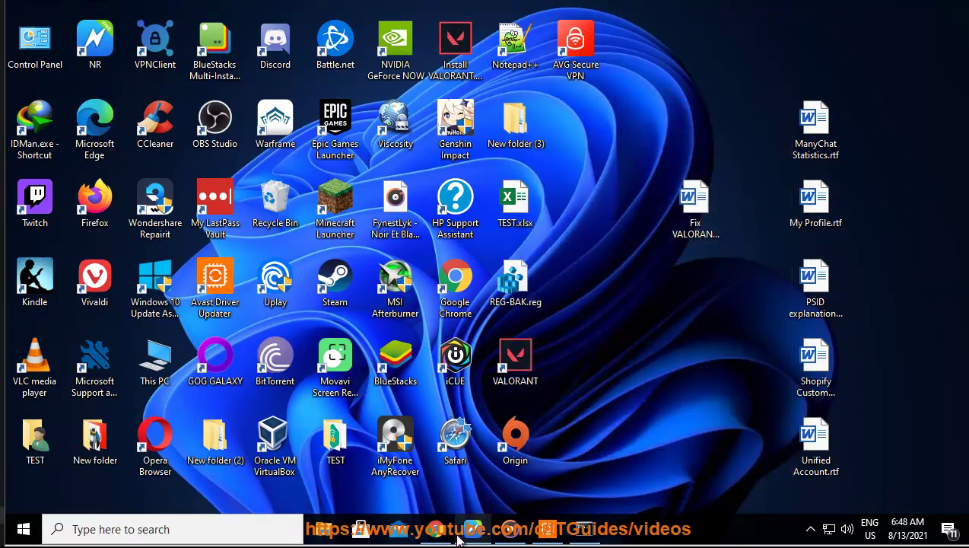
Return to the guide, highlight "its Clean Boot" in step 8, and show the startup apps in Task Manager
left_click(465, 535)
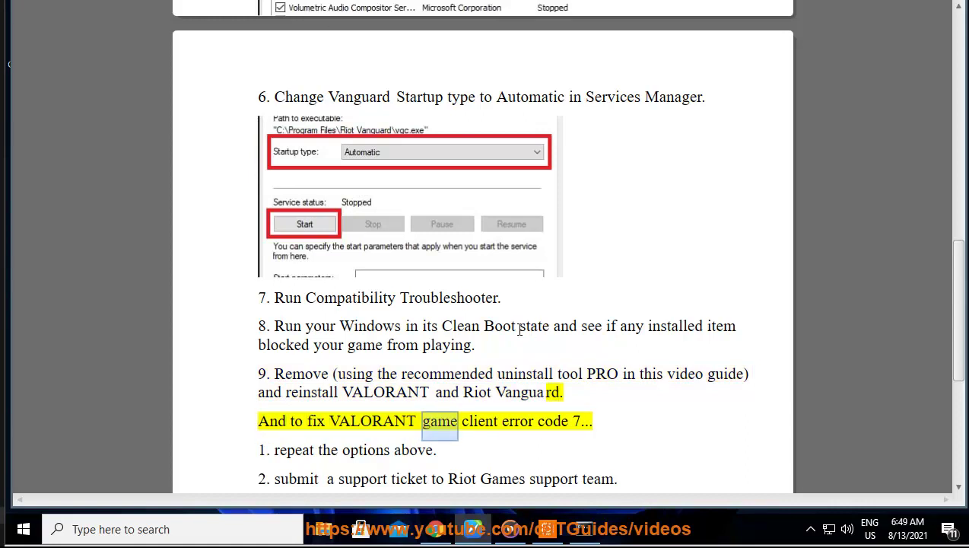
right_click(644, 531)
left_click(688, 466)
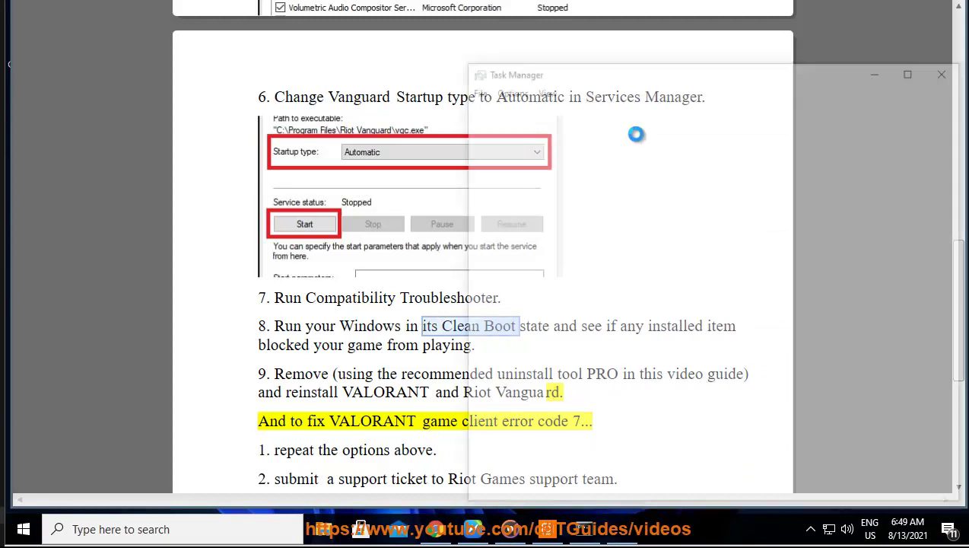
left_click(645, 106)
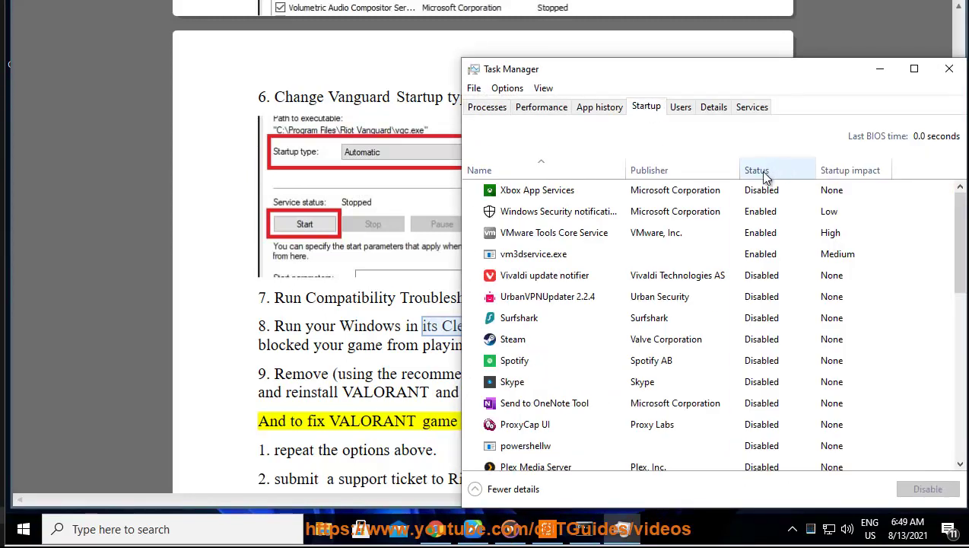
Check the enabled startup entries for Windows Security notification and vm3dservice.exe, and close Task Manager
left_click(761, 215)
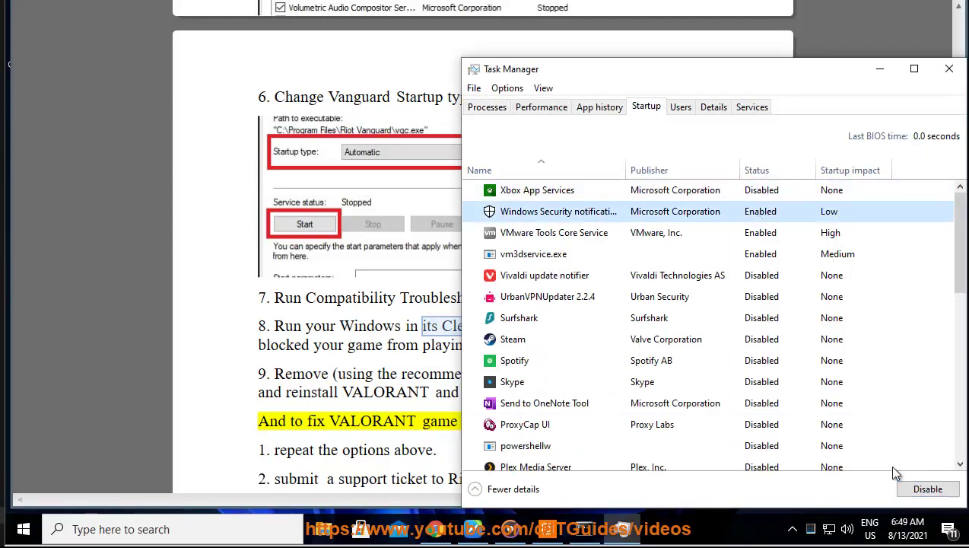
left_click(763, 257)
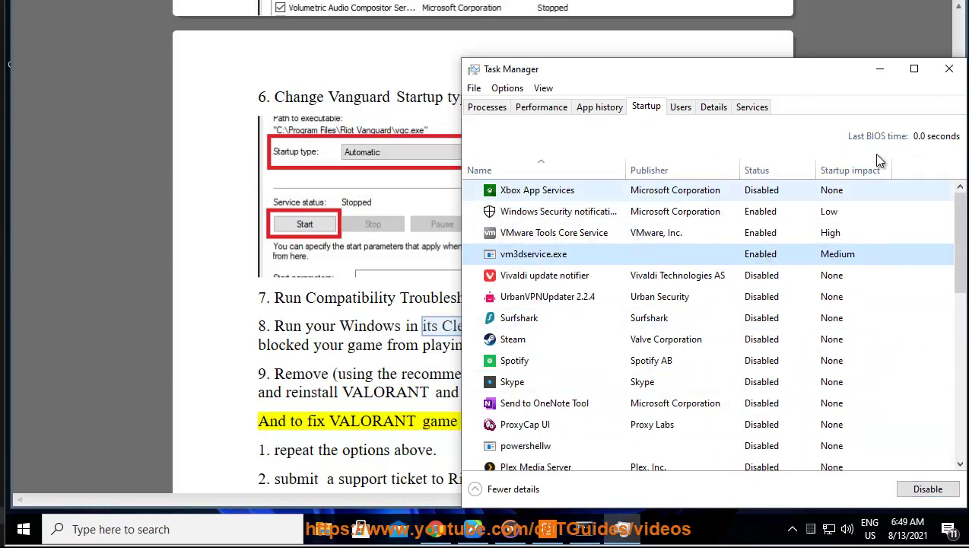
left_click(948, 68)
Launch System Configuration with MSCONFIG, hide all Microsoft services, disable all the remaining services, and accept the changes
key("super+r")
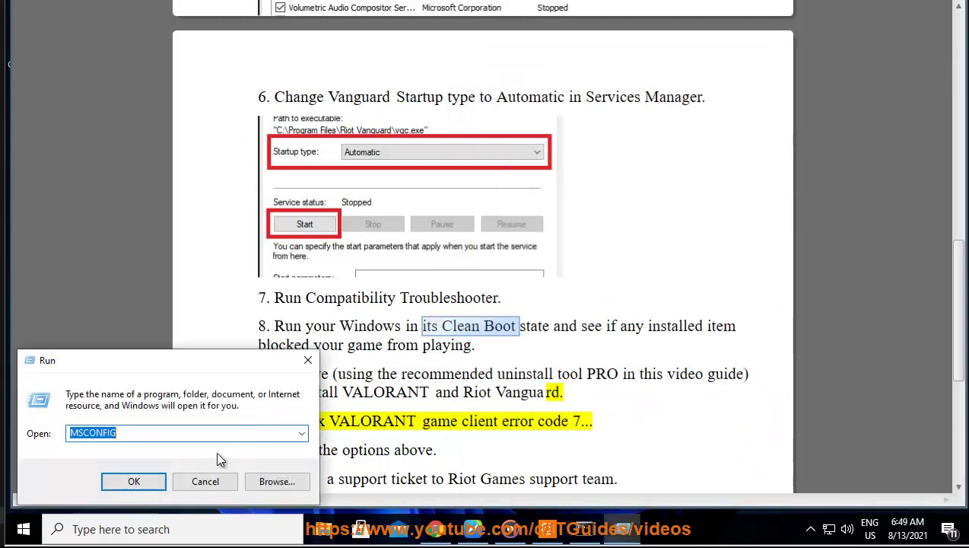
left_click(133, 481)
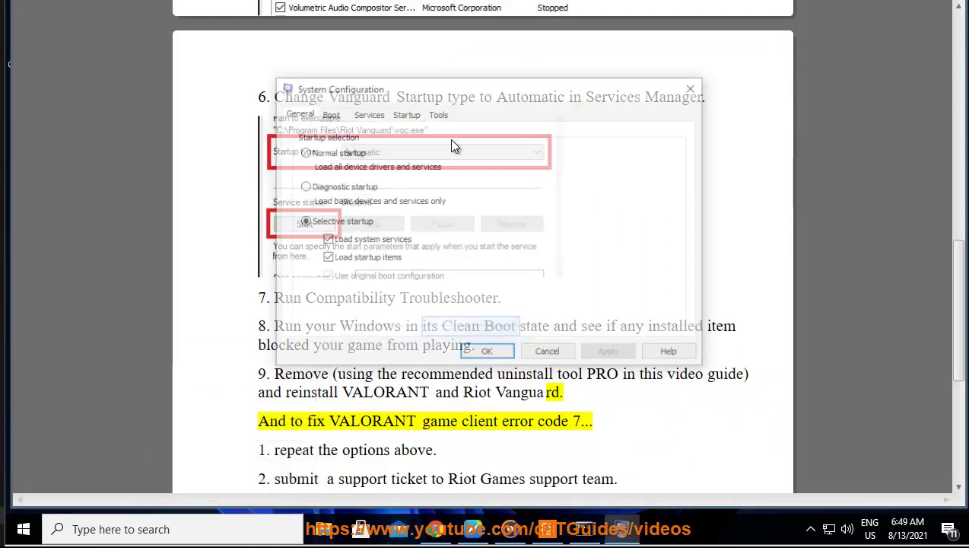
left_click(367, 116)
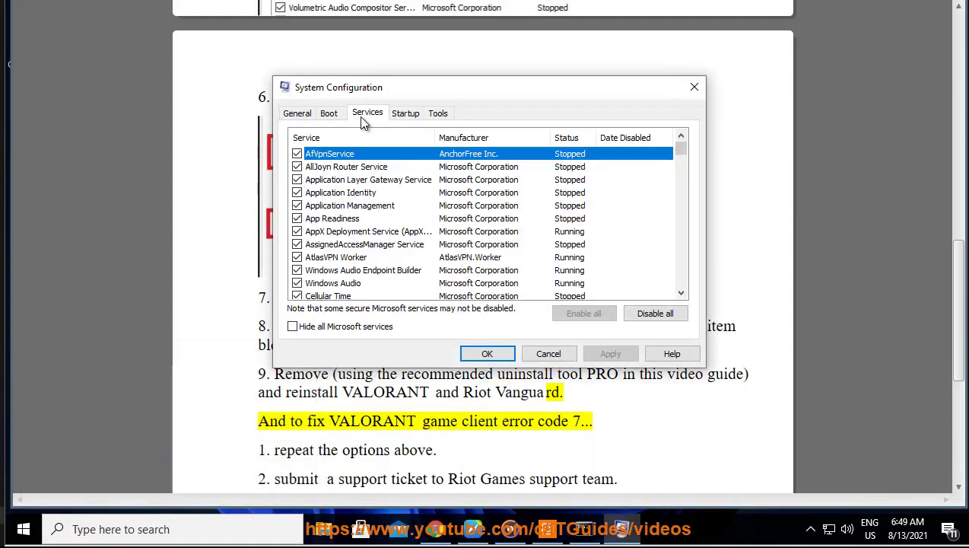
left_click(295, 327)
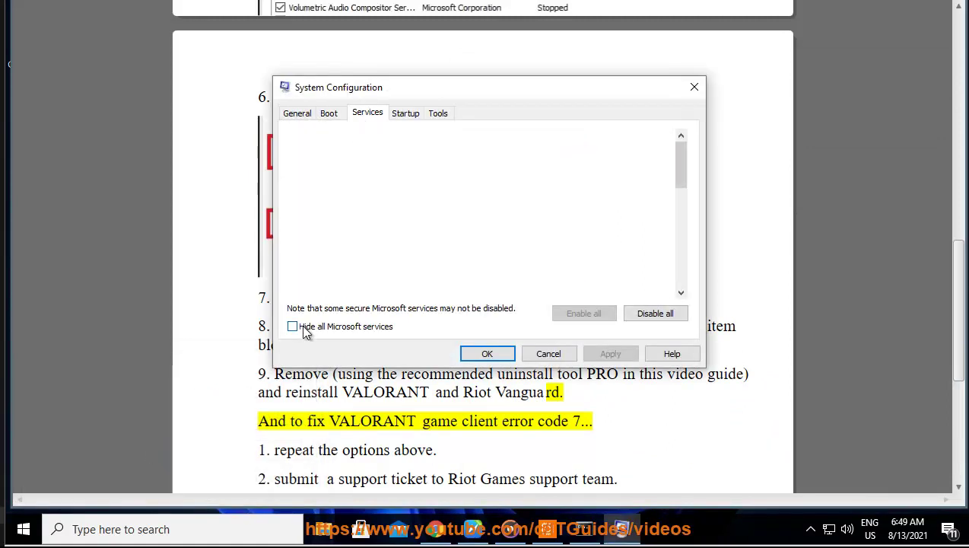
left_click(655, 314)
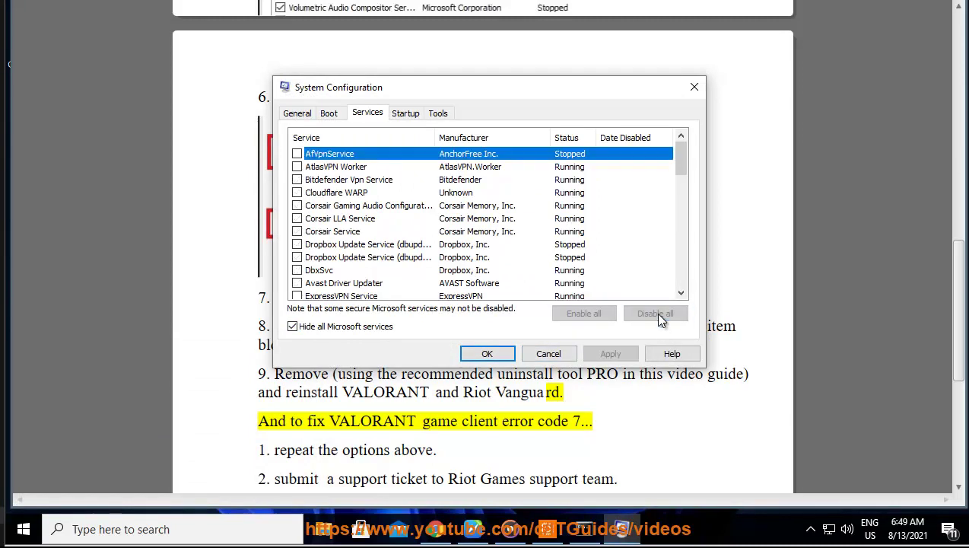
left_click(486, 354)
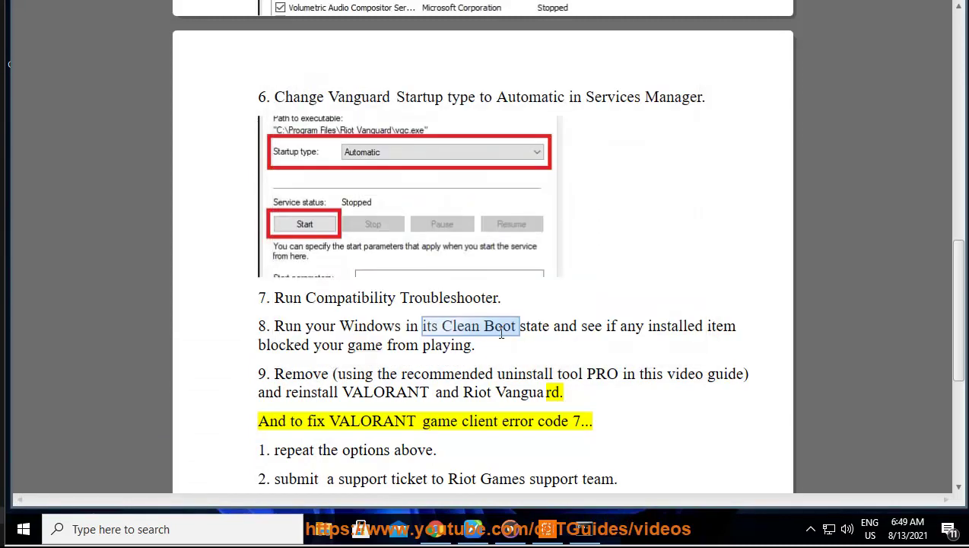
Copy "its Clean Boot" from step 8 of the guide, switch to Chrome, and search Google for "Windows Clean Boot"
right_click(502, 337)
left_click(565, 302)
left_click(438, 530)
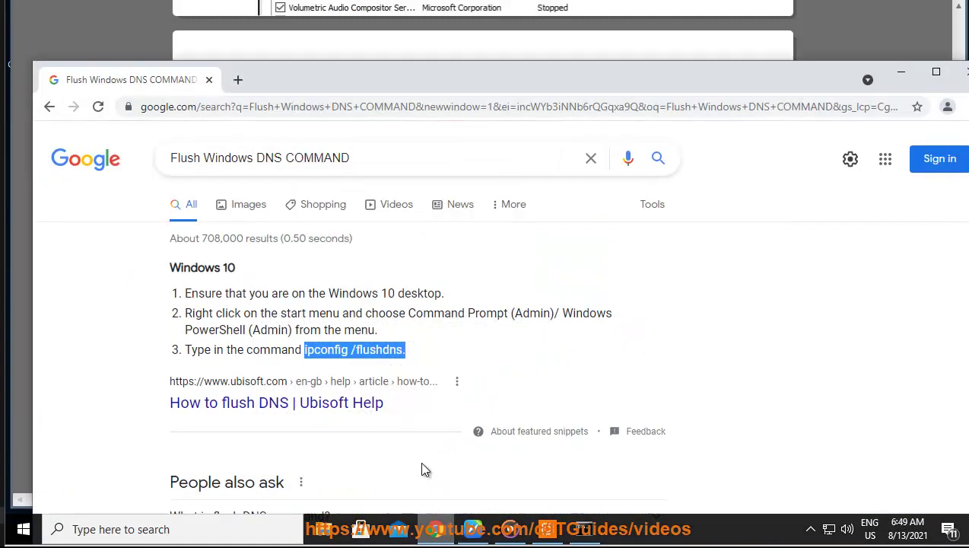
double_click(319, 157)
key("ctrl+v")
left_click_drag(303, 158, 256, 157)
key("BackSpace")
double_click(197, 158)
key("BackSpace")
key("Return")
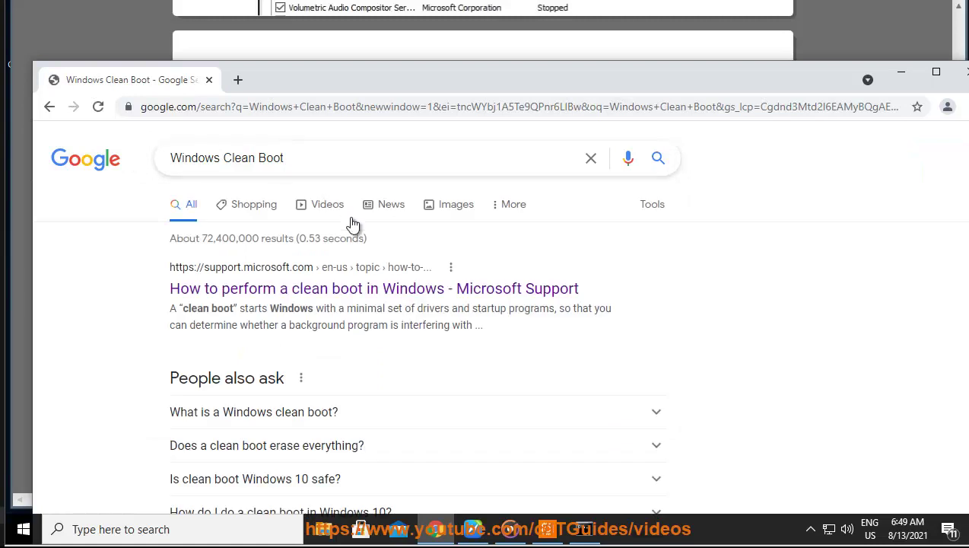
Highlight the Microsoft Support clean boot result, return to the guide to review its remaining steps, and go back to its beginning
left_click_drag(616, 284, 148, 297)
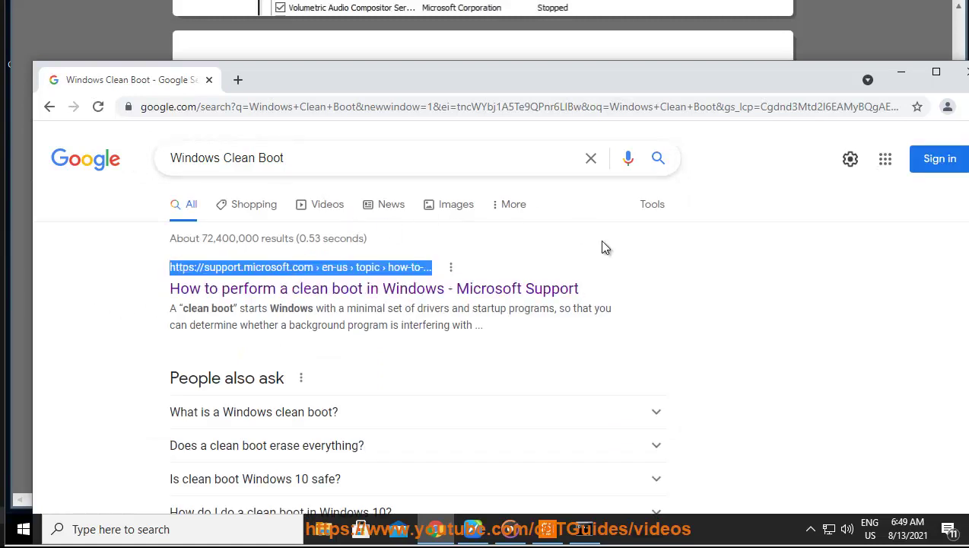
left_click(901, 73)
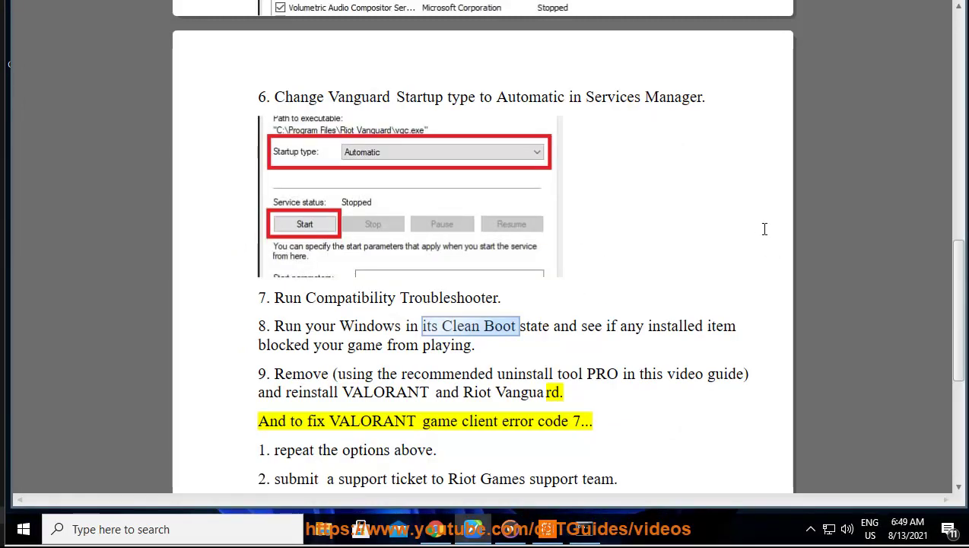
left_click(541, 392)
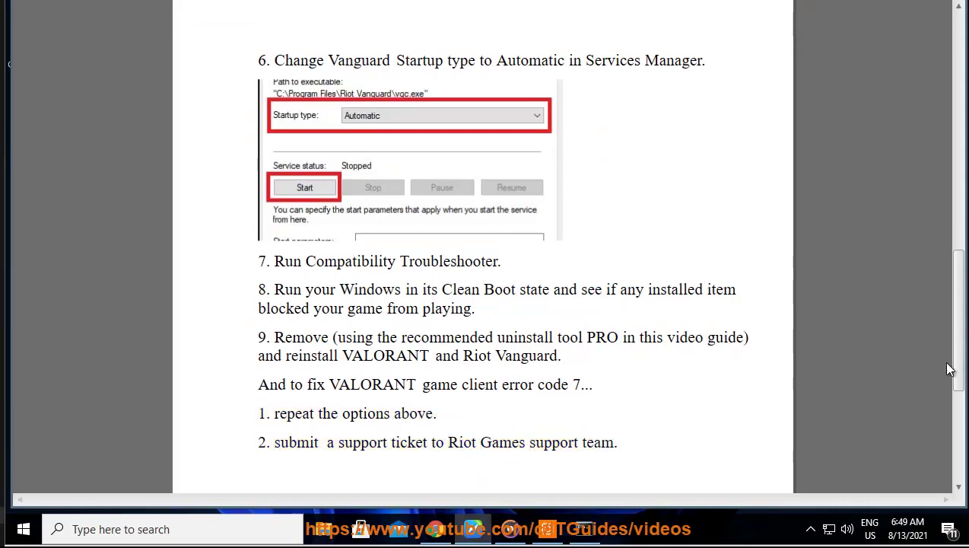
left_click_drag(960, 312, 960, 125)
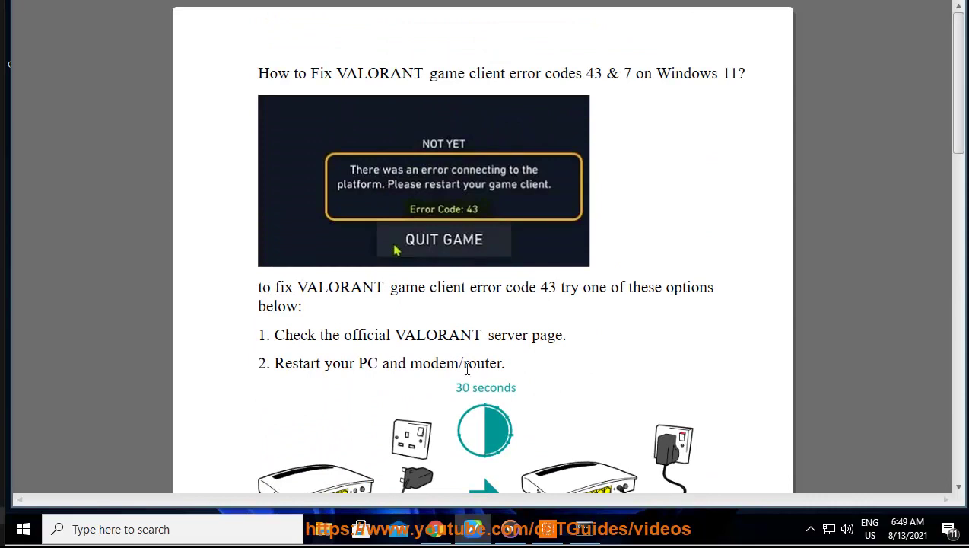
Find and launch the VALORANT app, and allow Riot Client to make changes to the device
left_click(272, 525)
type("VA")
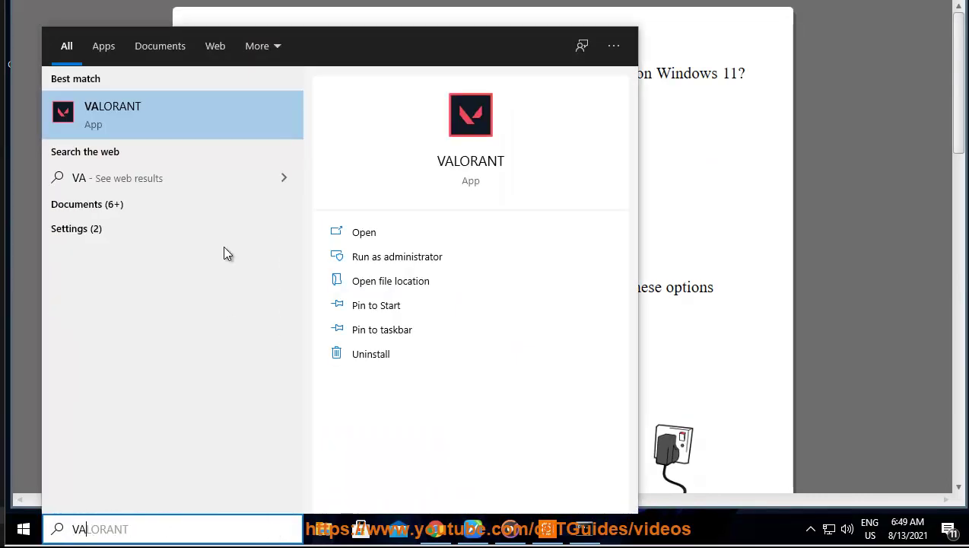
left_click(186, 117)
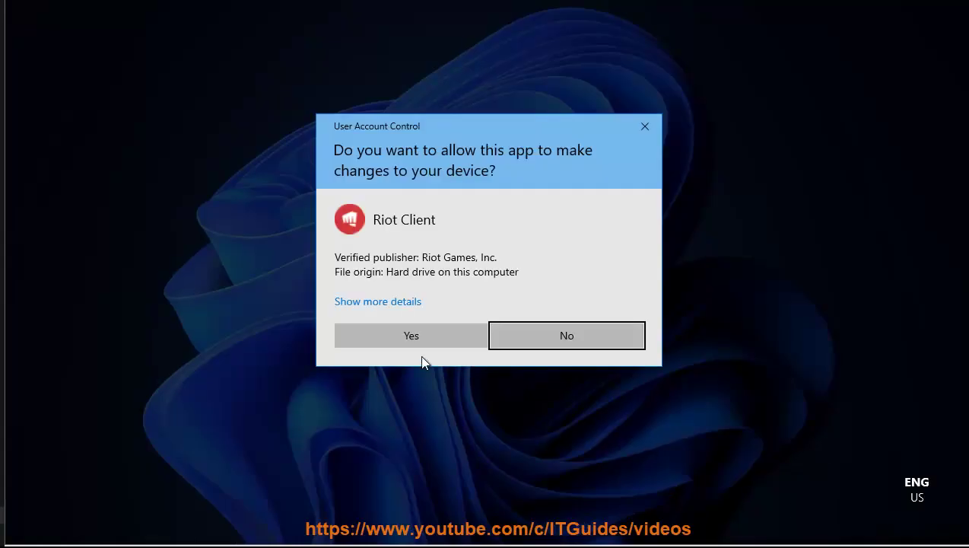
left_click(396, 336)
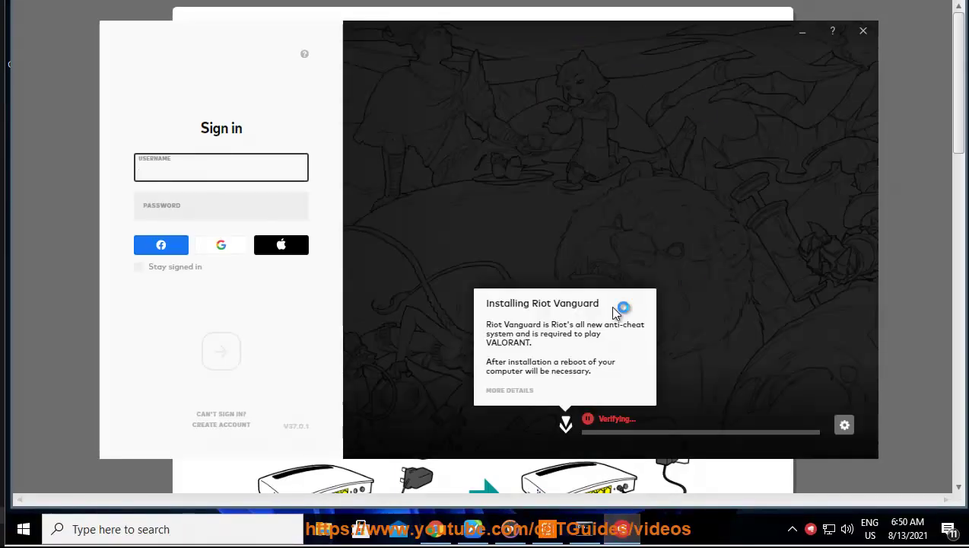